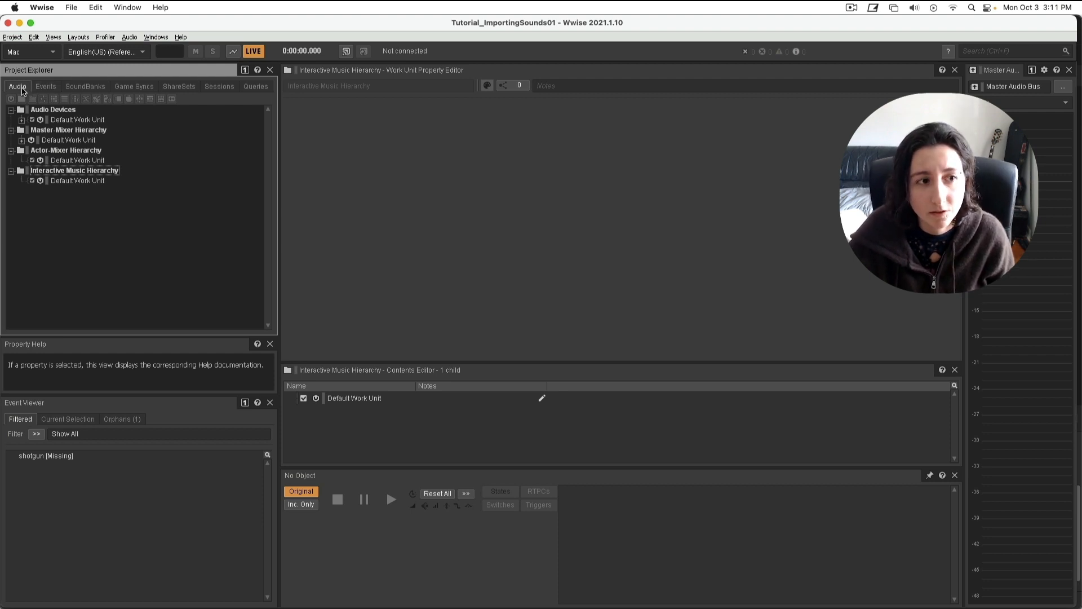
click(45, 87)
click(18, 87)
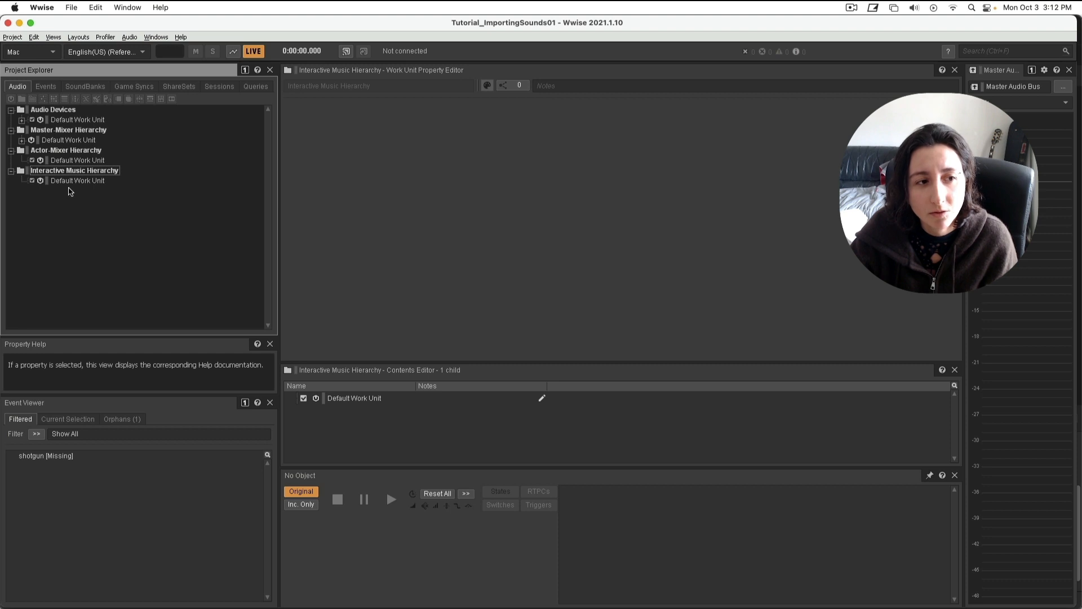
click(85, 161)
click(90, 180)
click(155, 200)
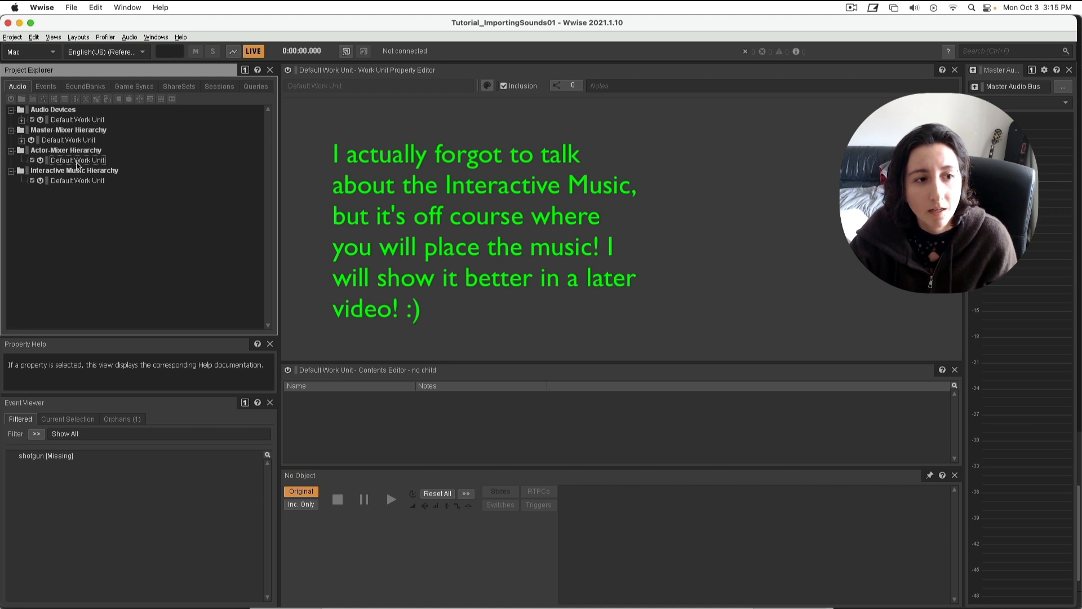
Create a work unit named sfx_player under the Actor-Mixer Hierarchy.
click(73, 151)
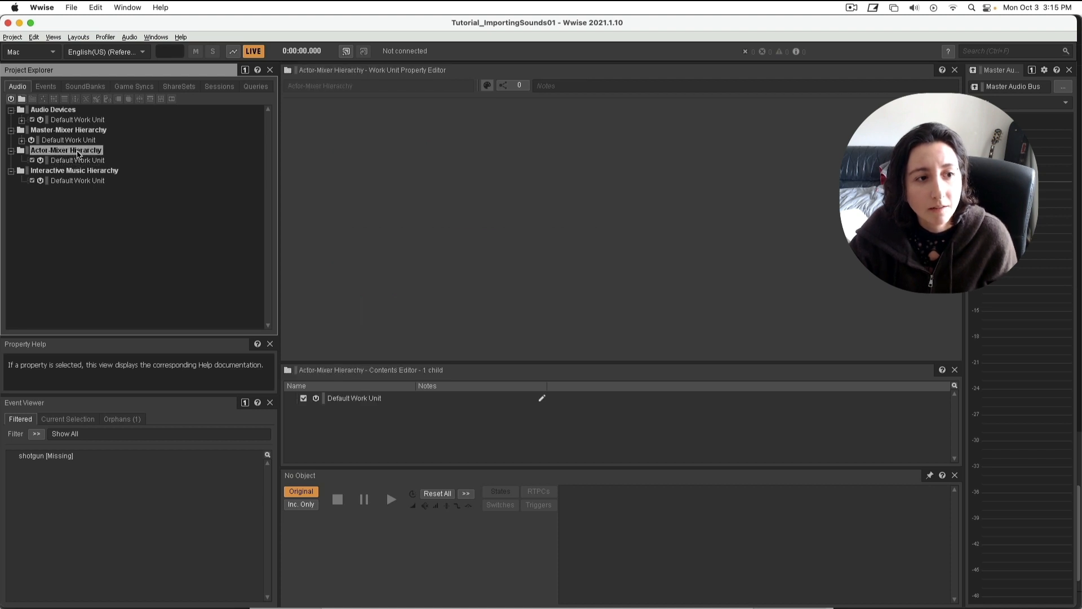
click(11, 99)
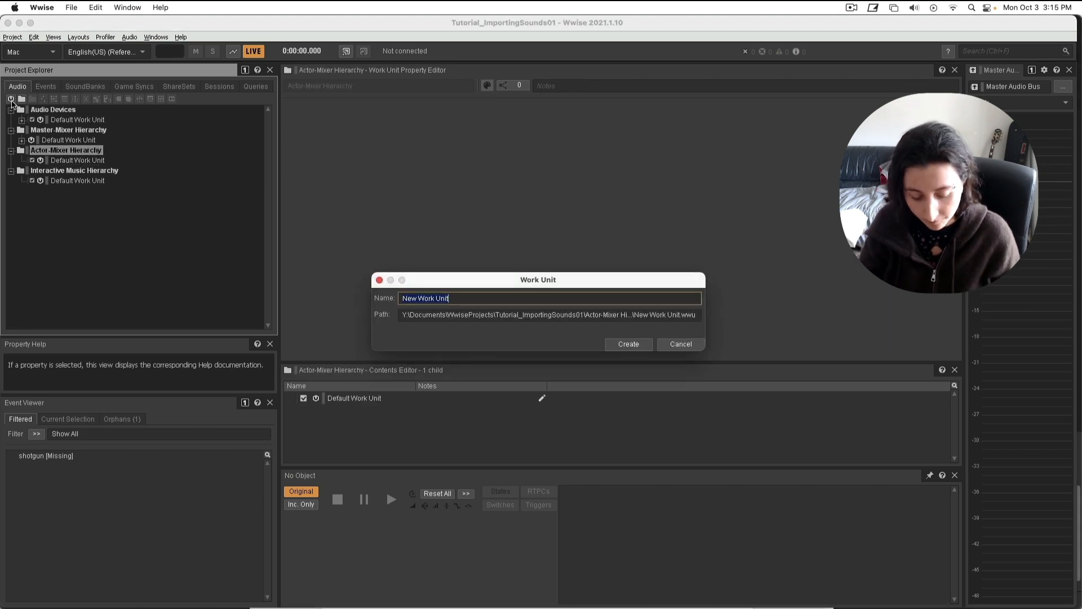
text(sfx_)
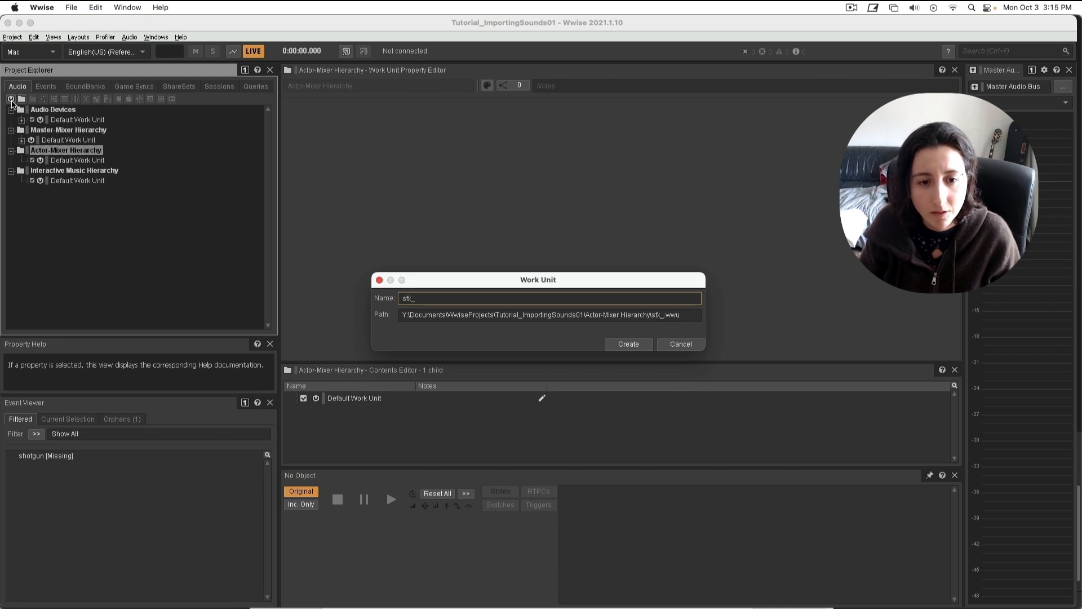
text(player)
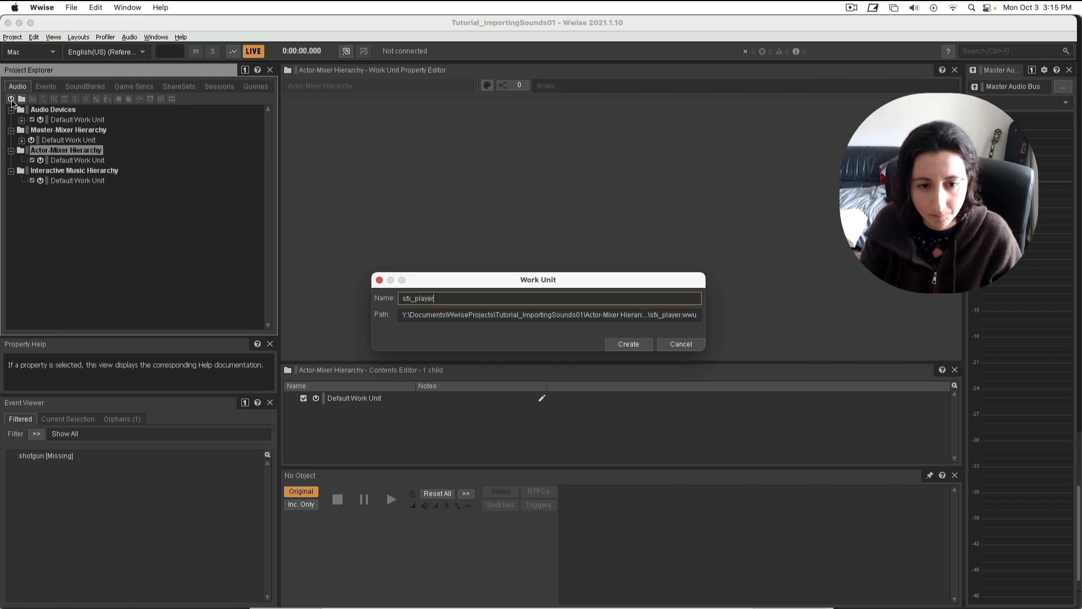
key(Return)
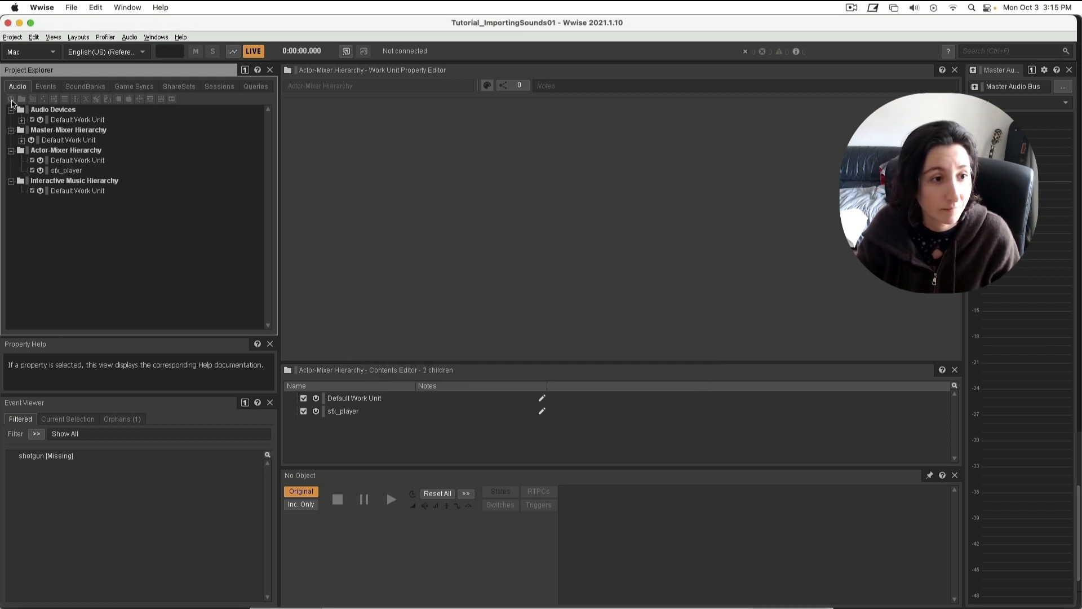
Create a second work unit named sfx_enemy under the Actor-Mixer Hierarchy.
click(75, 155)
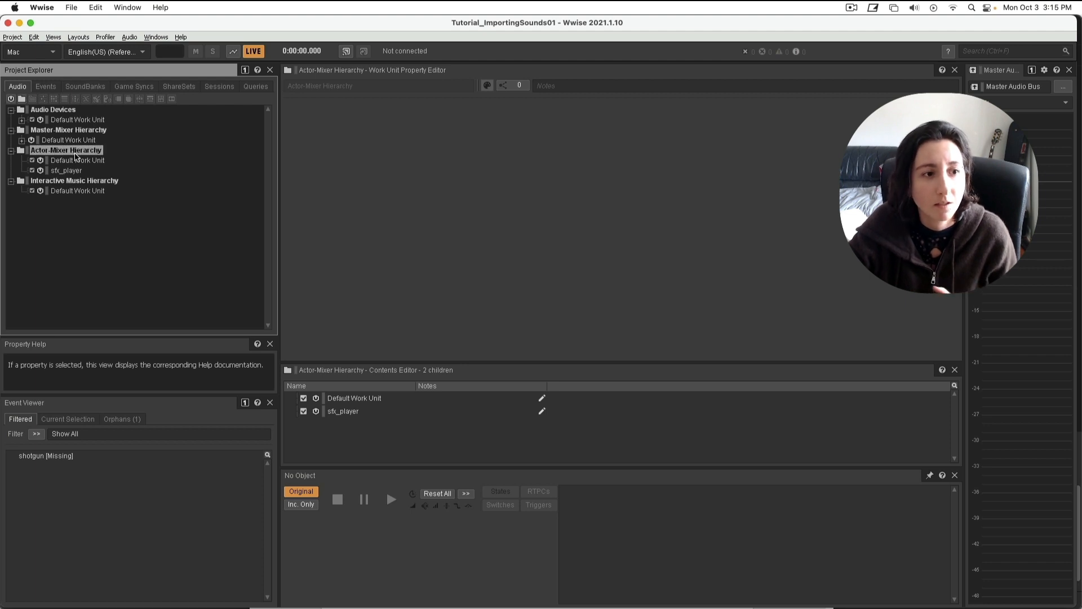
click(11, 100)
text(sfx_enemy)
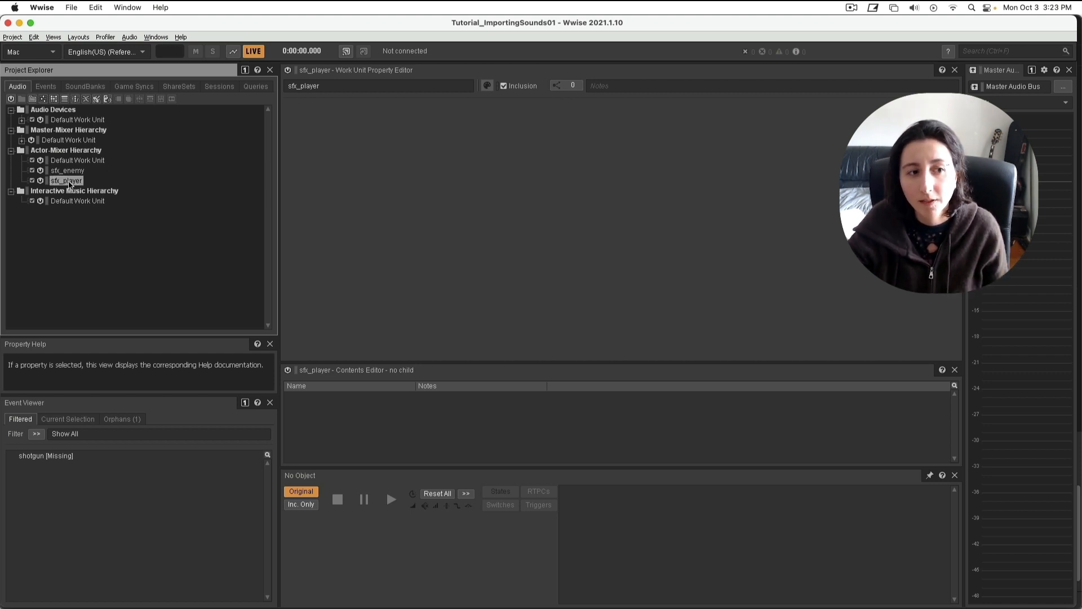
Add a Sound SFX object named shotgun inside the sfx_player work unit.
right_click(54, 184)
mouse_move(105, 193)
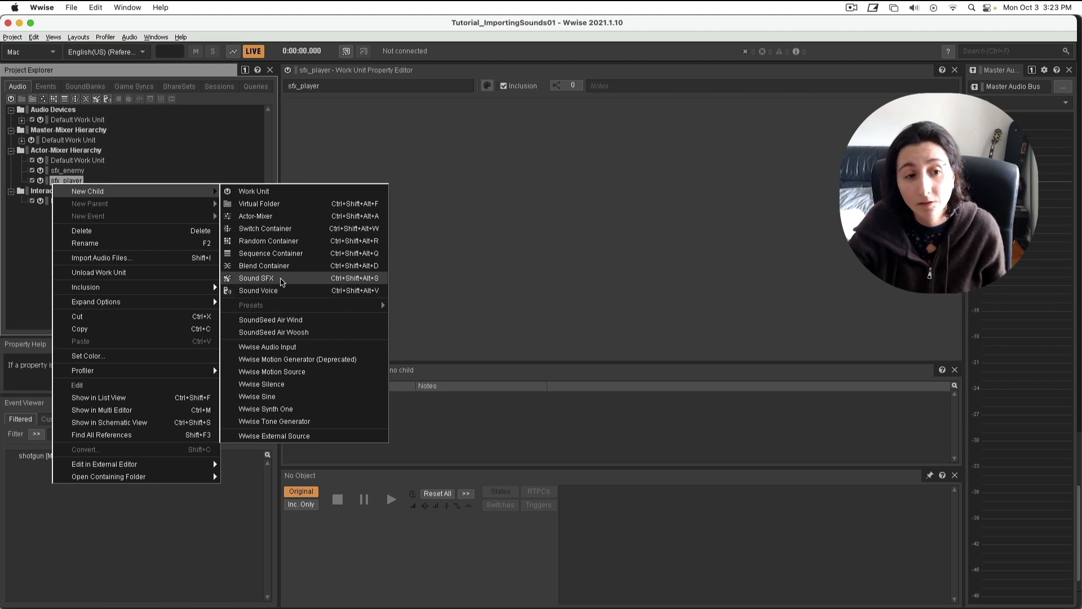
click(246, 278)
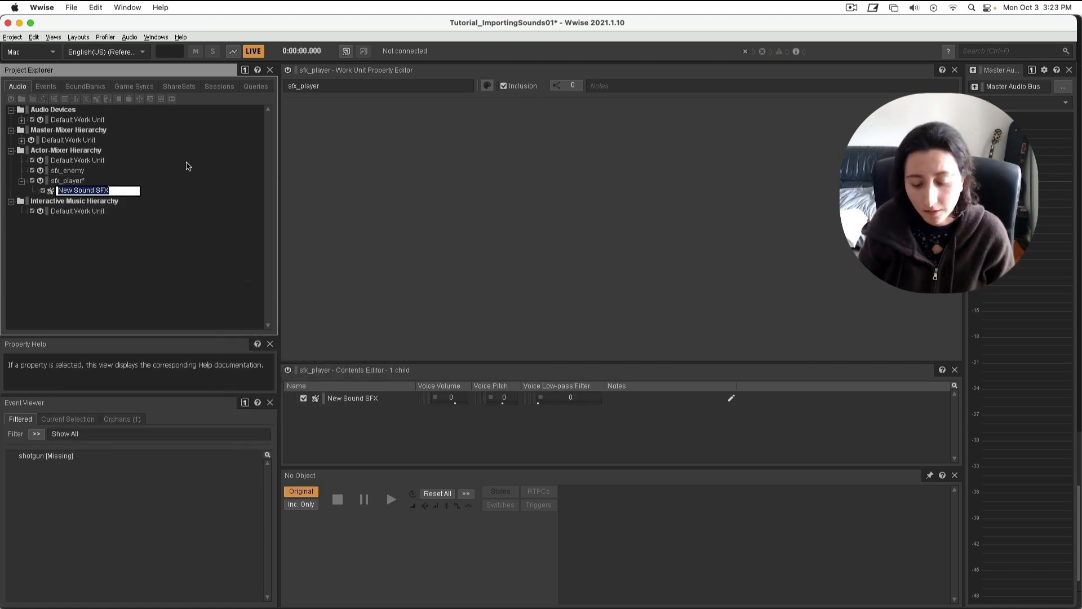
key(BackSpace)
text(shotgun)
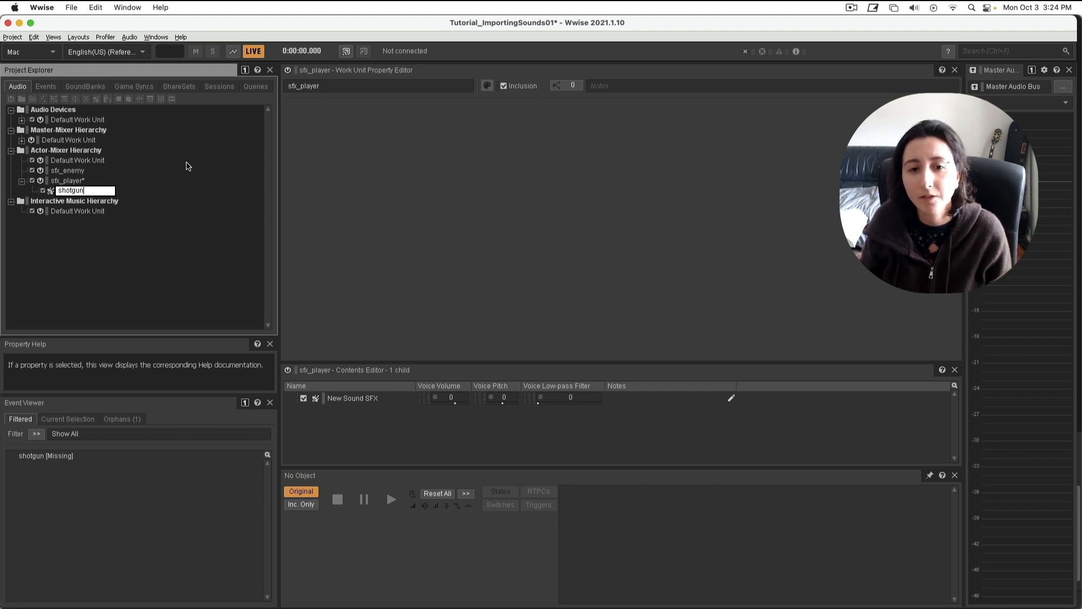
key(Return)
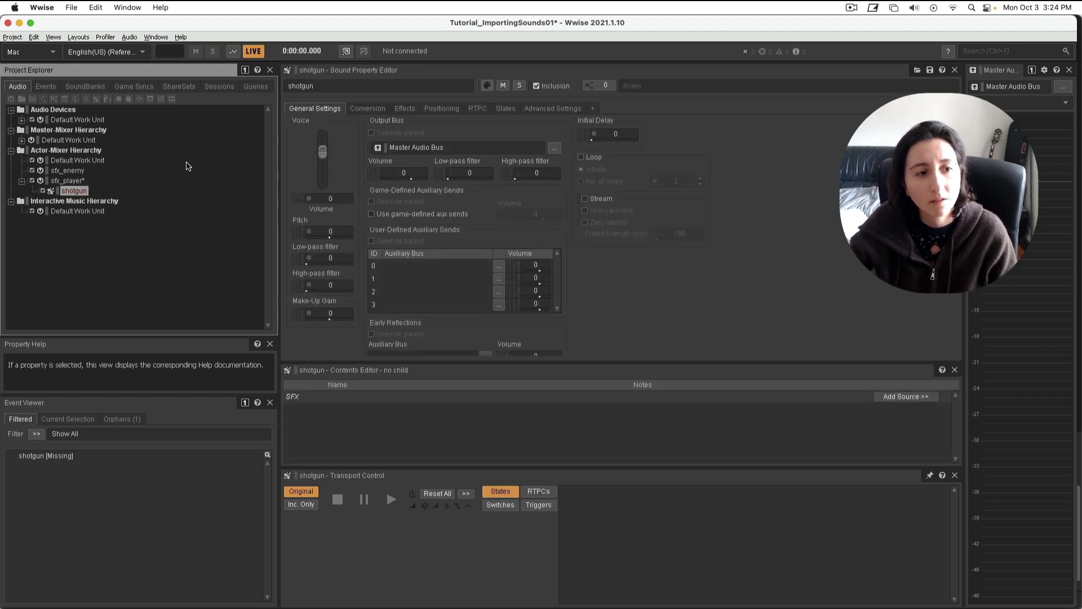
click(192, 178)
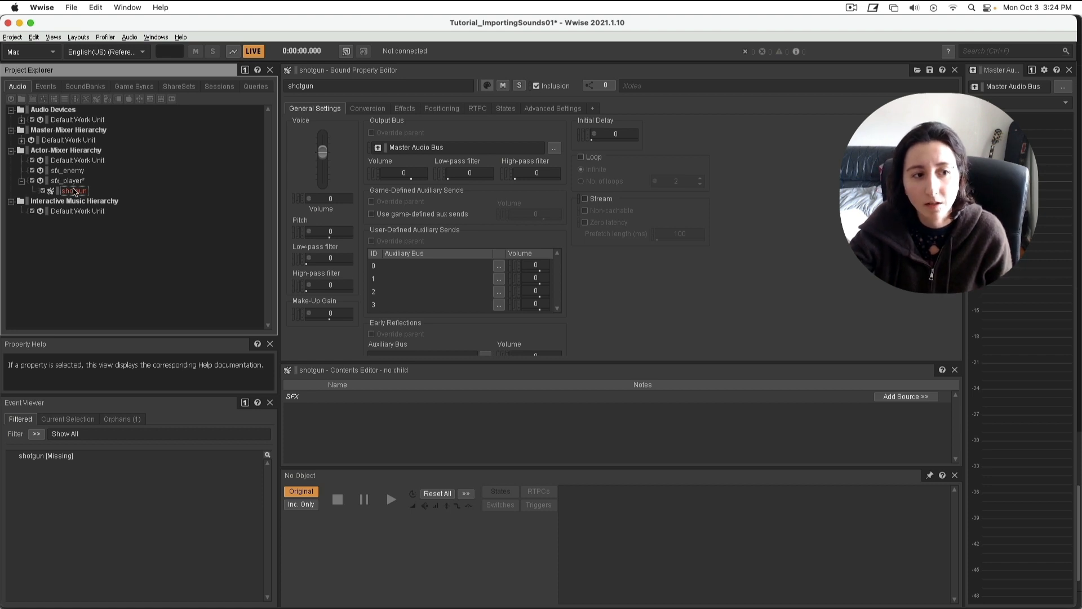
Switch to Finder and select shotgun.wav in the Sfx folder inside Sounds.
key(super+Tab)
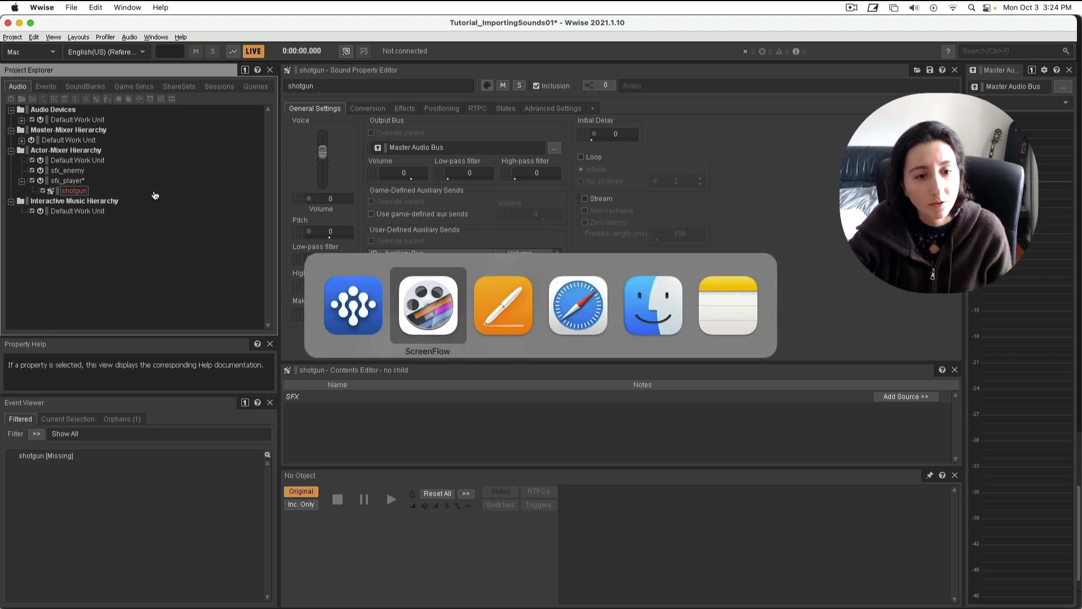
key(super+Tab)
key(super+Tab)
key(super+Tab)
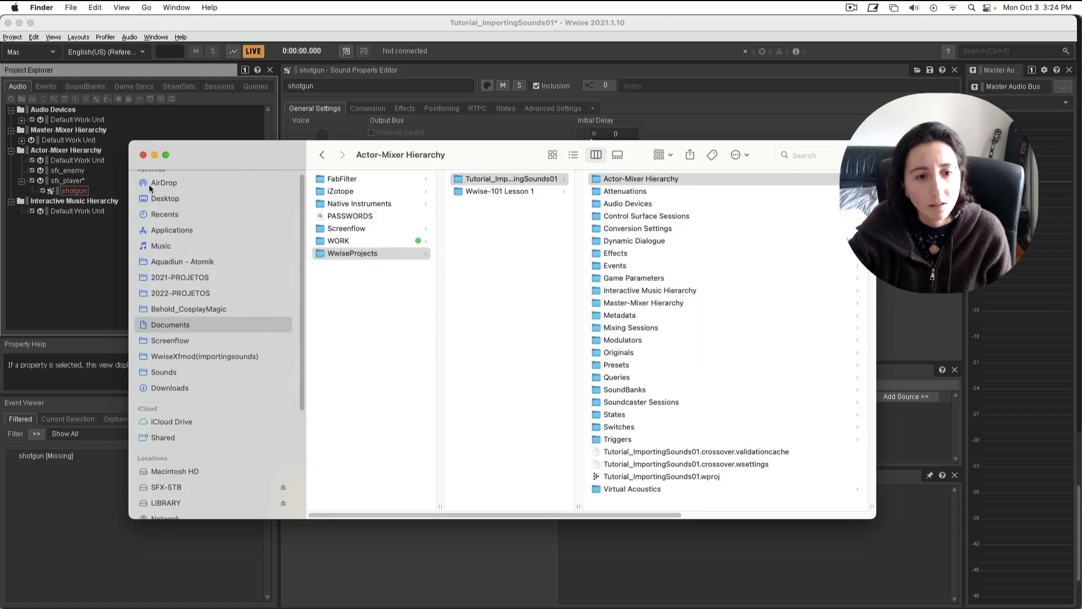
click(192, 375)
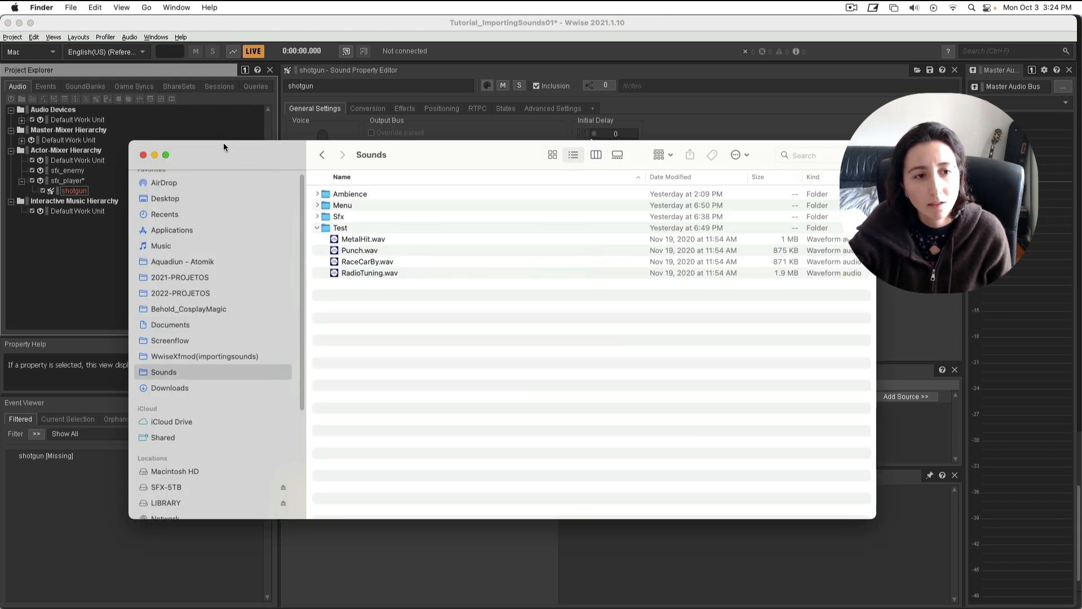
drag(224, 145, 360, 112)
click(454, 195)
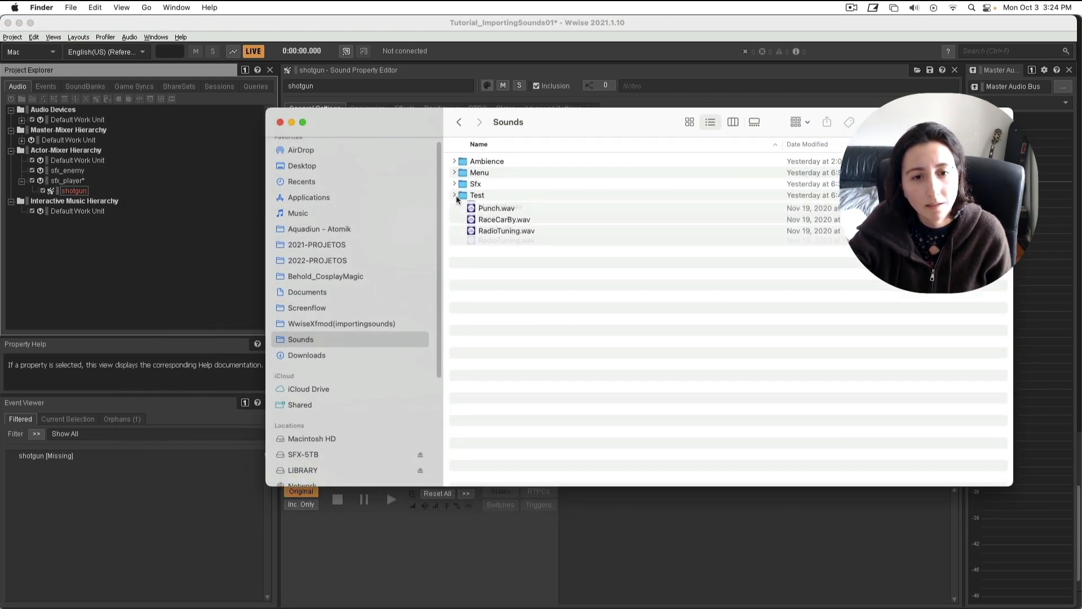
click(454, 184)
click(496, 194)
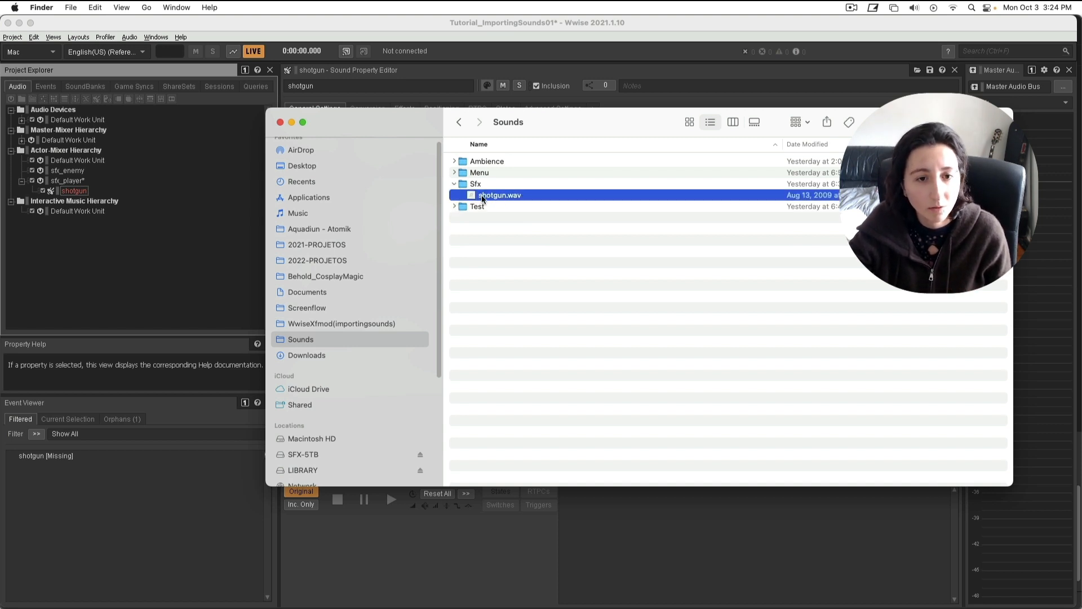
Import shotgun.wav into the shotgun object as an Audio Source, replacing the existing file in the Originals folder, and play the sound.
drag(482, 198, 73, 194)
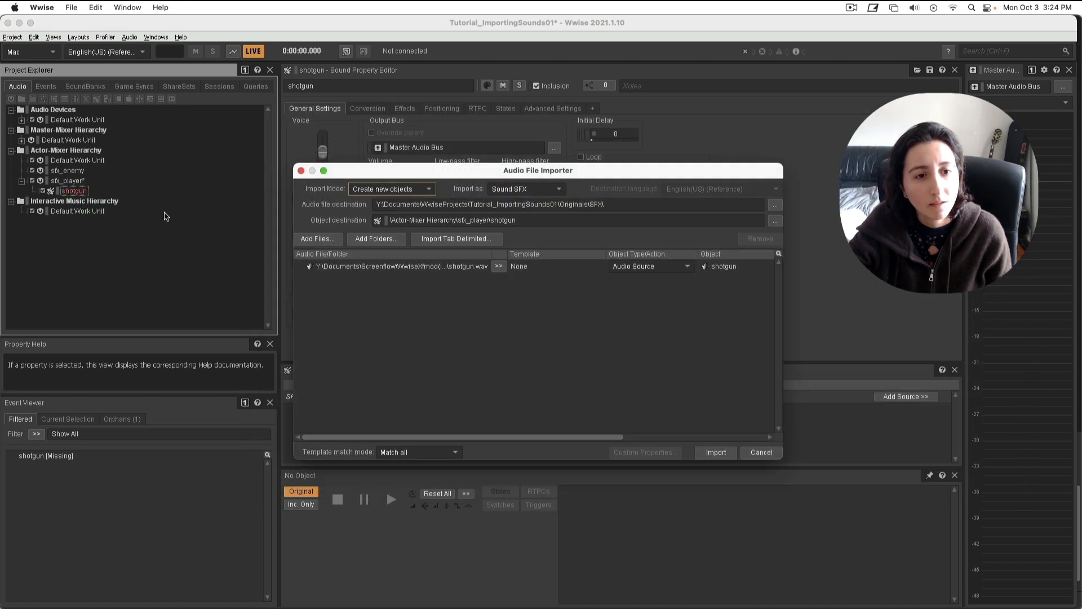
drag(484, 168, 467, 99)
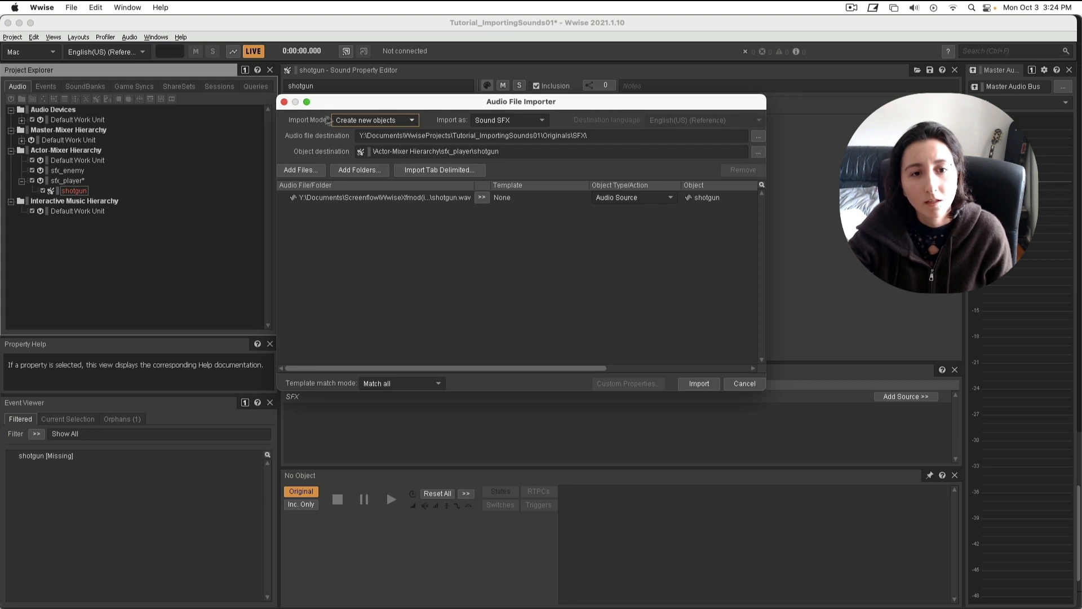
click(622, 200)
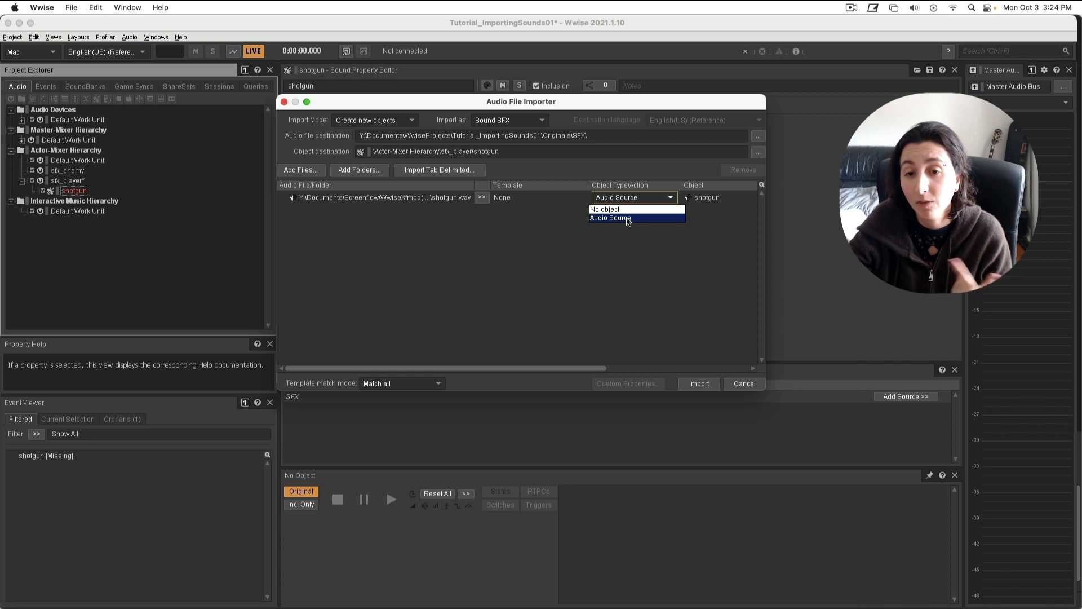
click(628, 221)
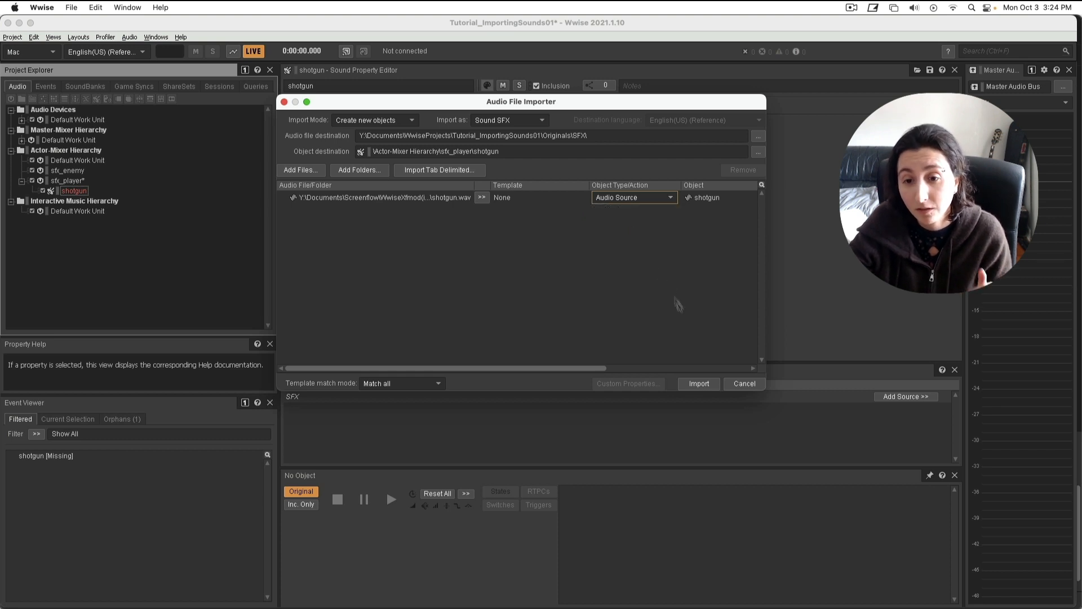
click(702, 384)
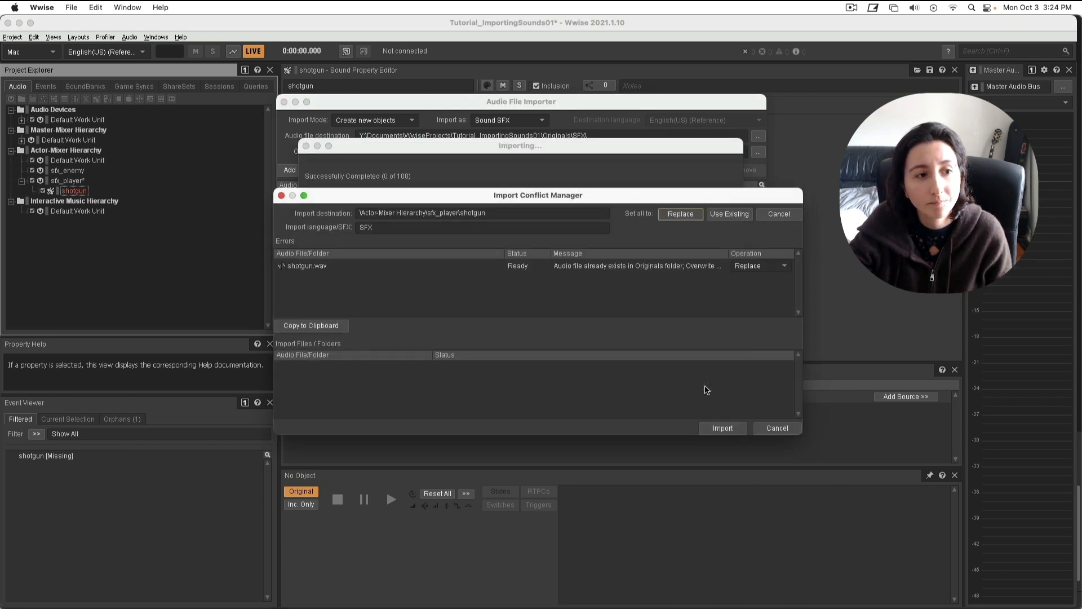
click(733, 429)
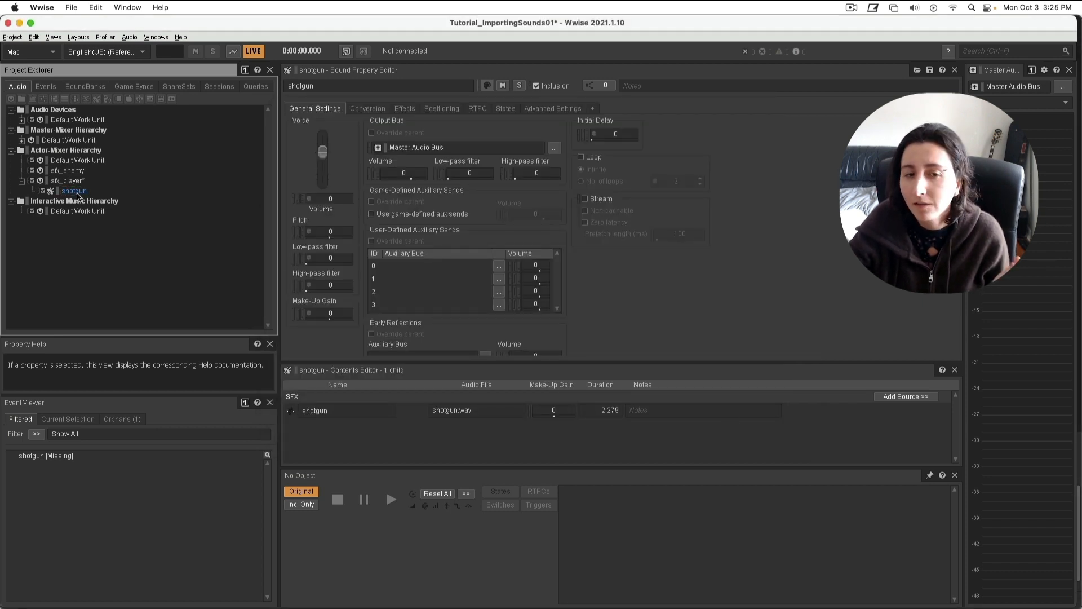
click(75, 191)
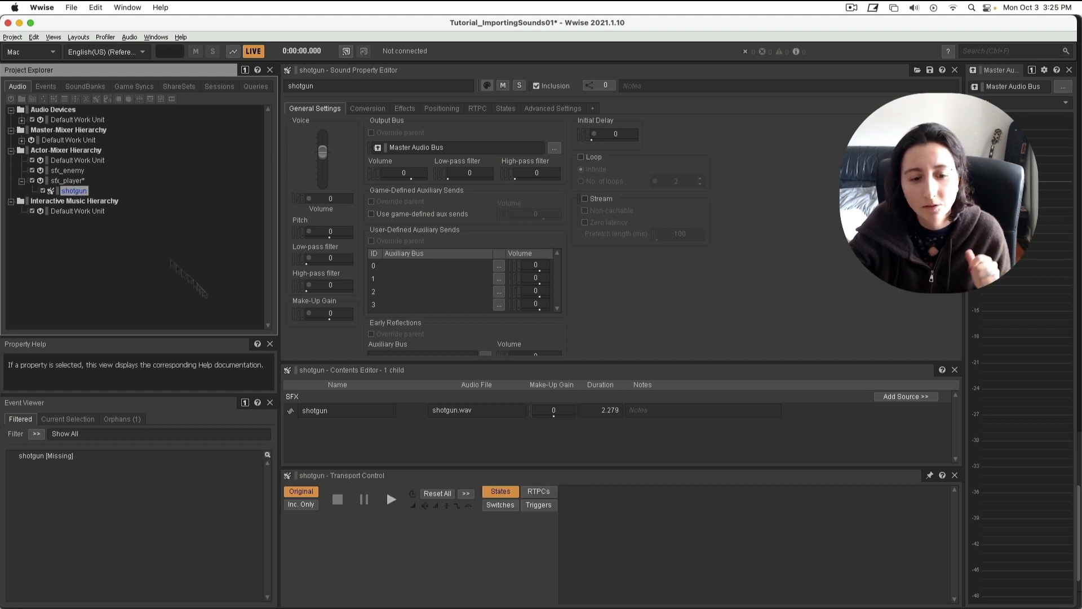
click(391, 500)
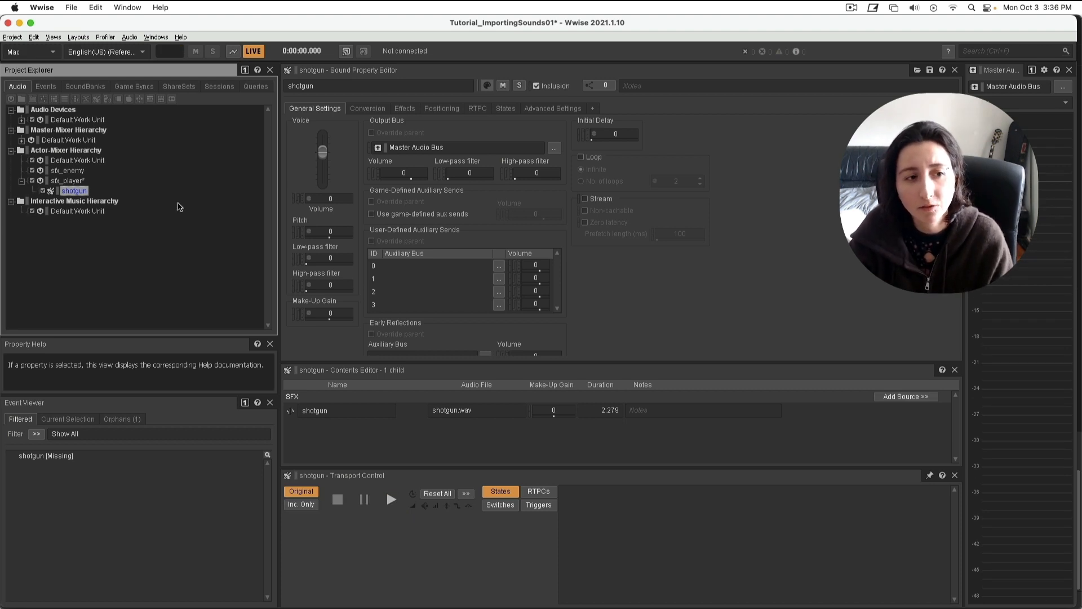
click(12, 37)
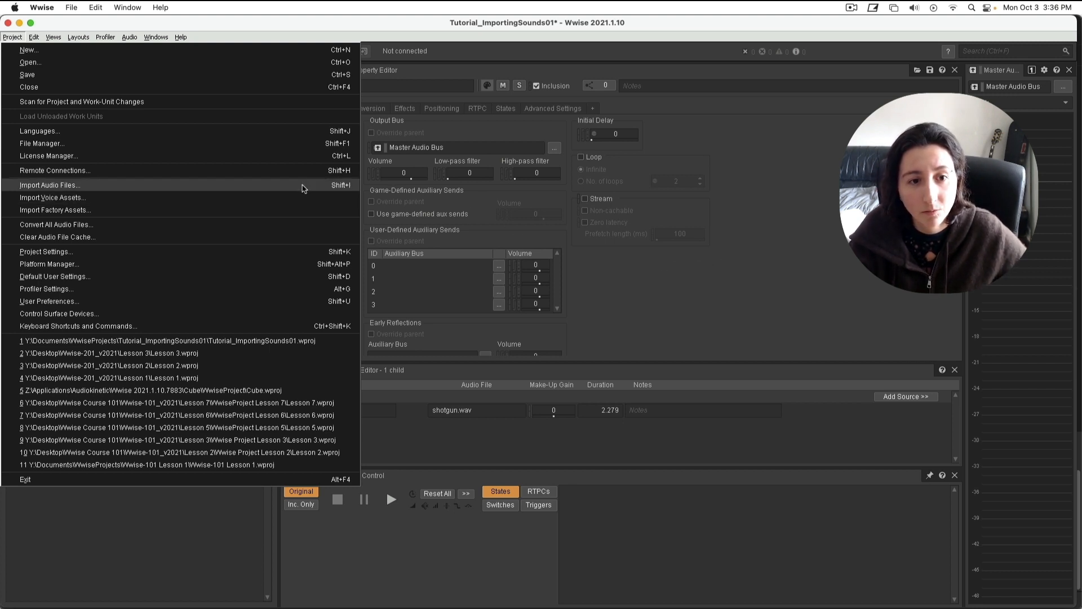
click(740, 293)
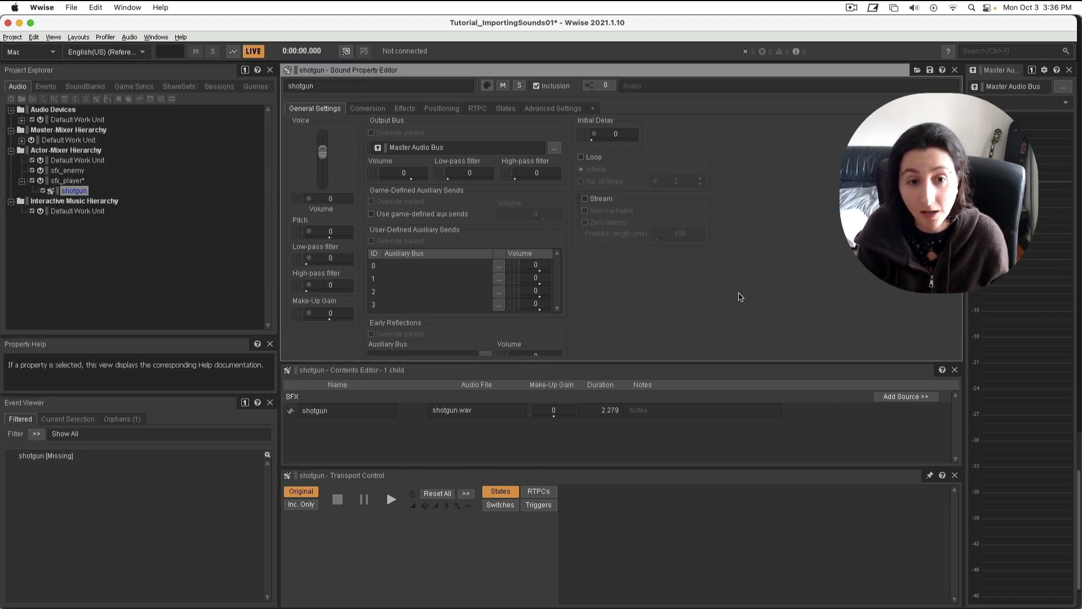
key(shift+i)
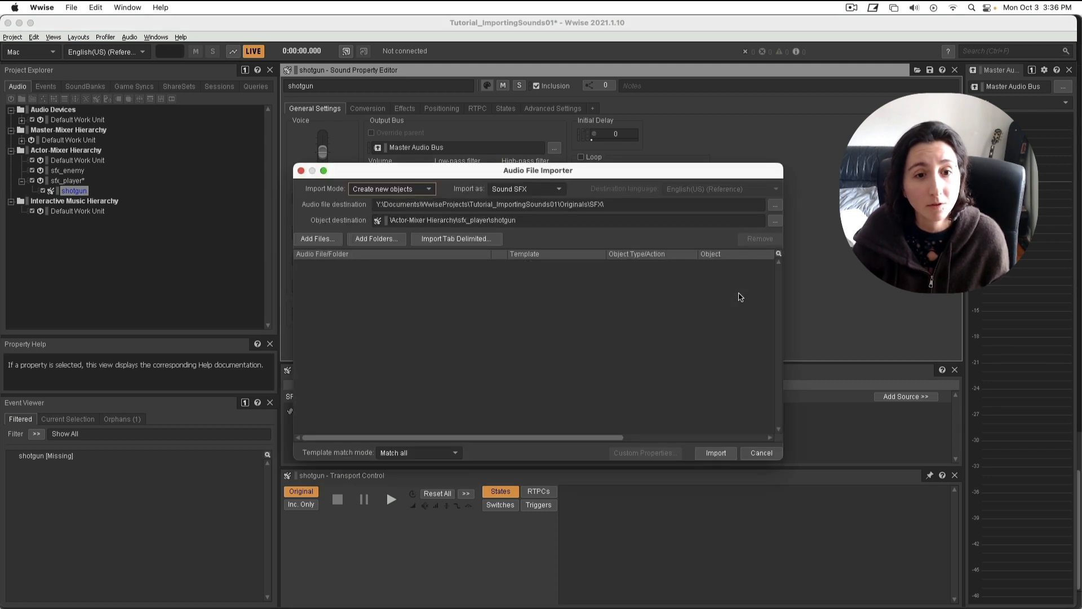
click(762, 453)
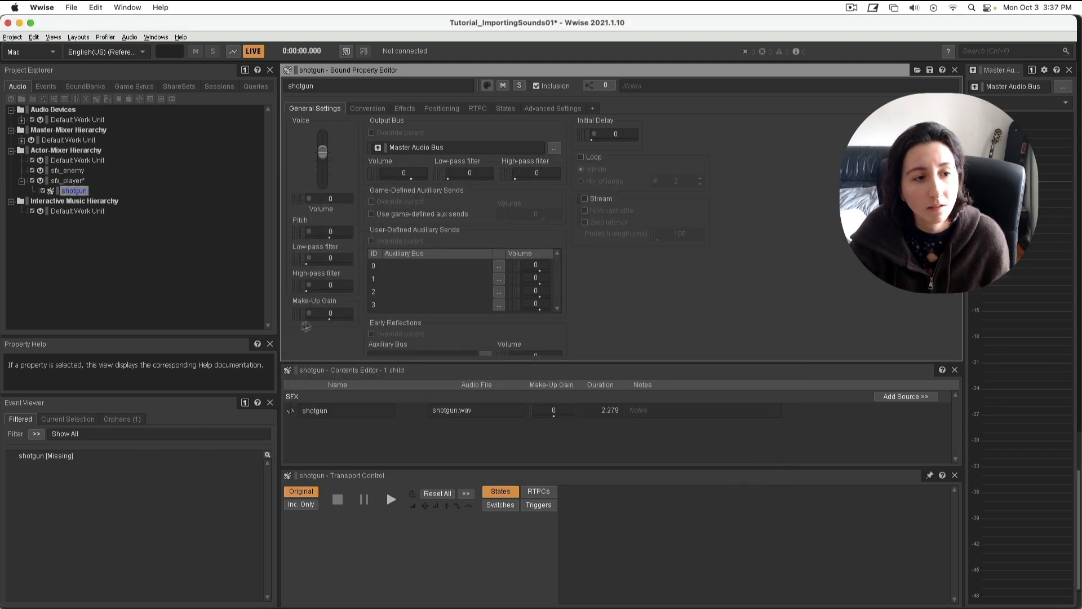
Open the Audio File Importer for the sfx_player work unit and add the Test folder from Sounds.
click(63, 180)
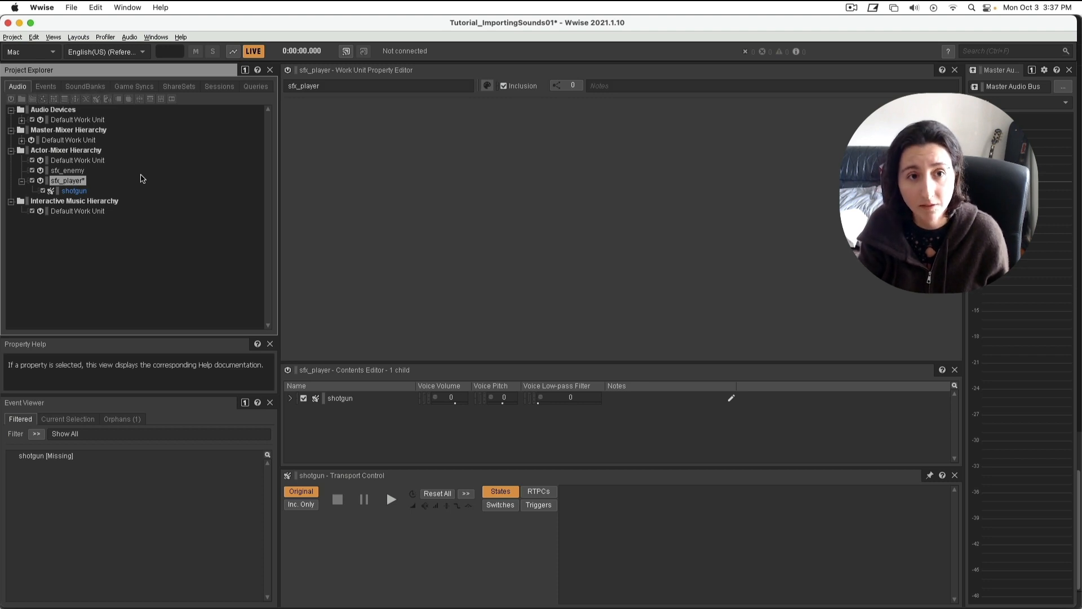
key(shift+i)
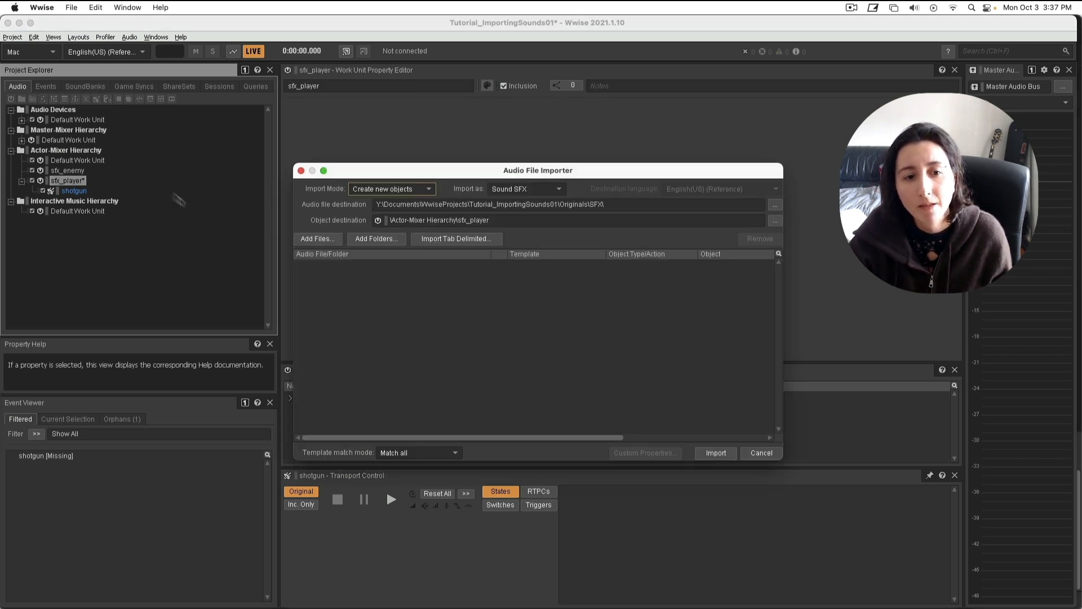
click(388, 245)
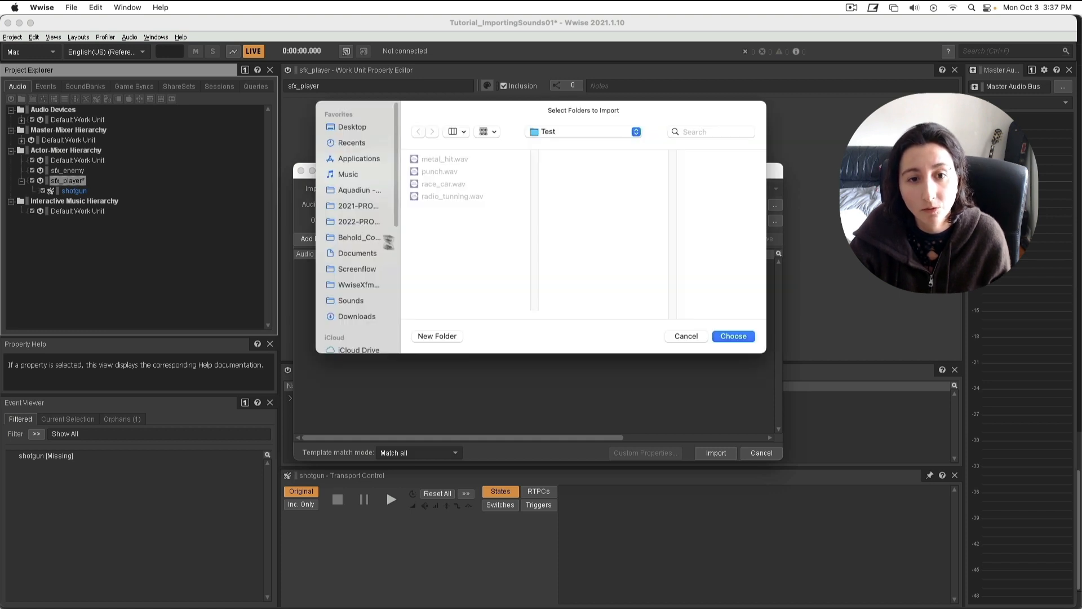
click(571, 132)
click(564, 146)
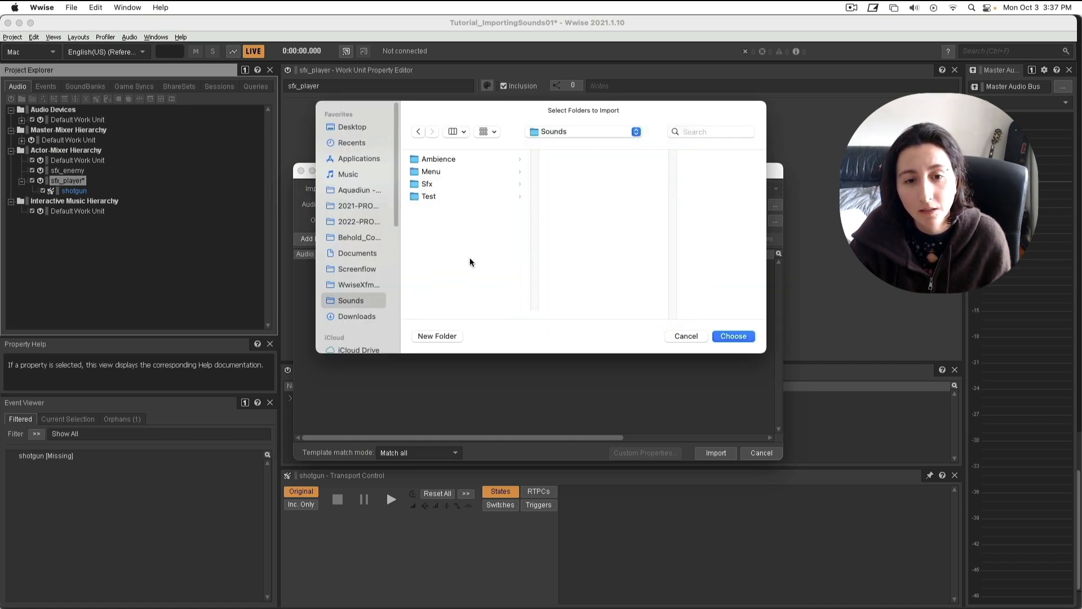
click(440, 196)
click(741, 336)
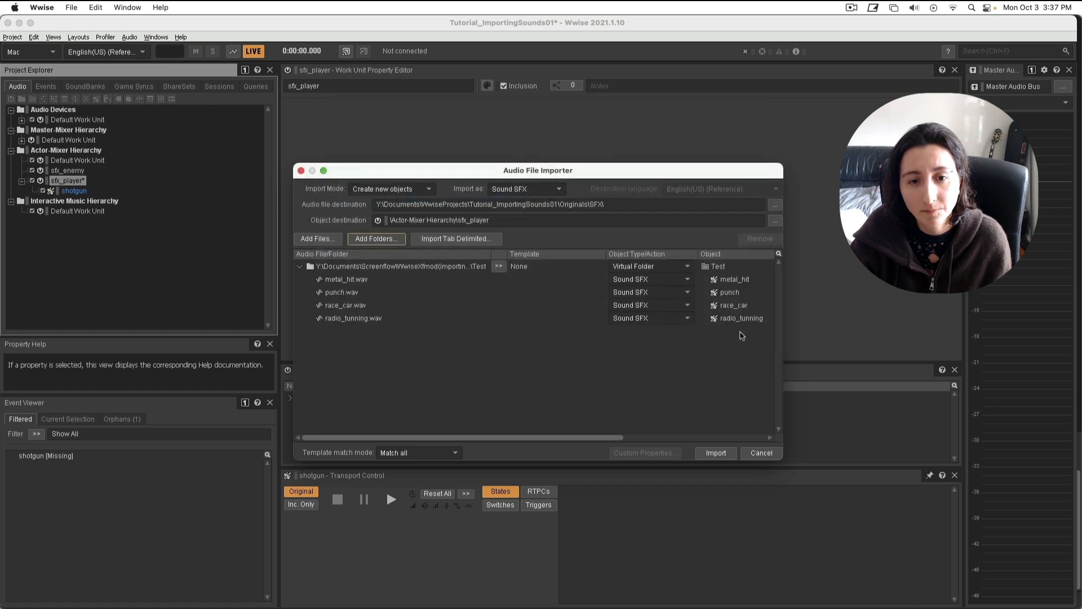
Import the Test folder as a Virtual Folder, replacing the audio files that already exist in the Originals folder.
click(673, 266)
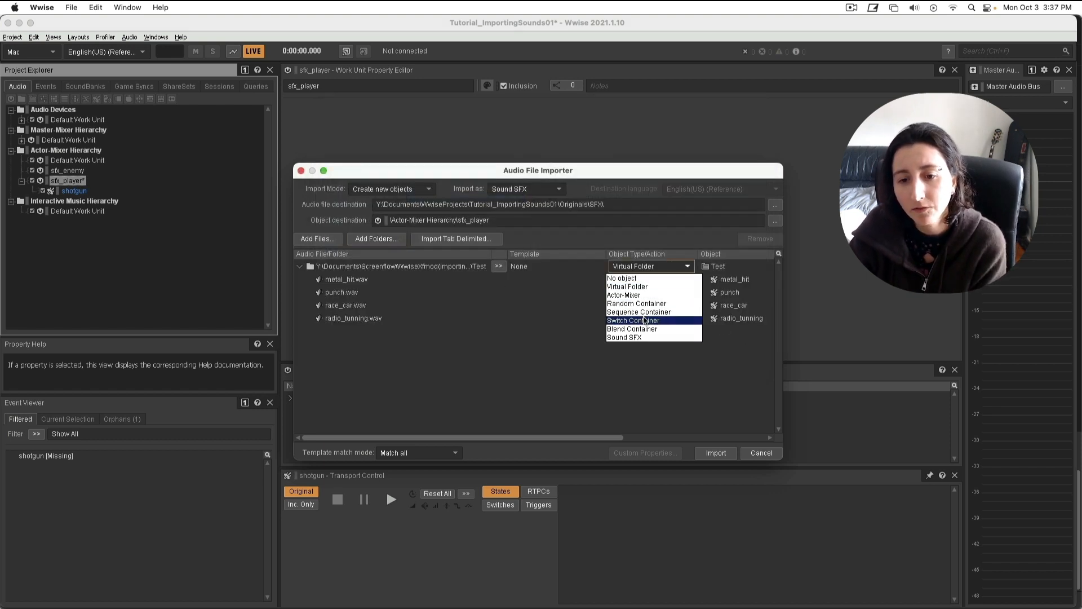
click(630, 287)
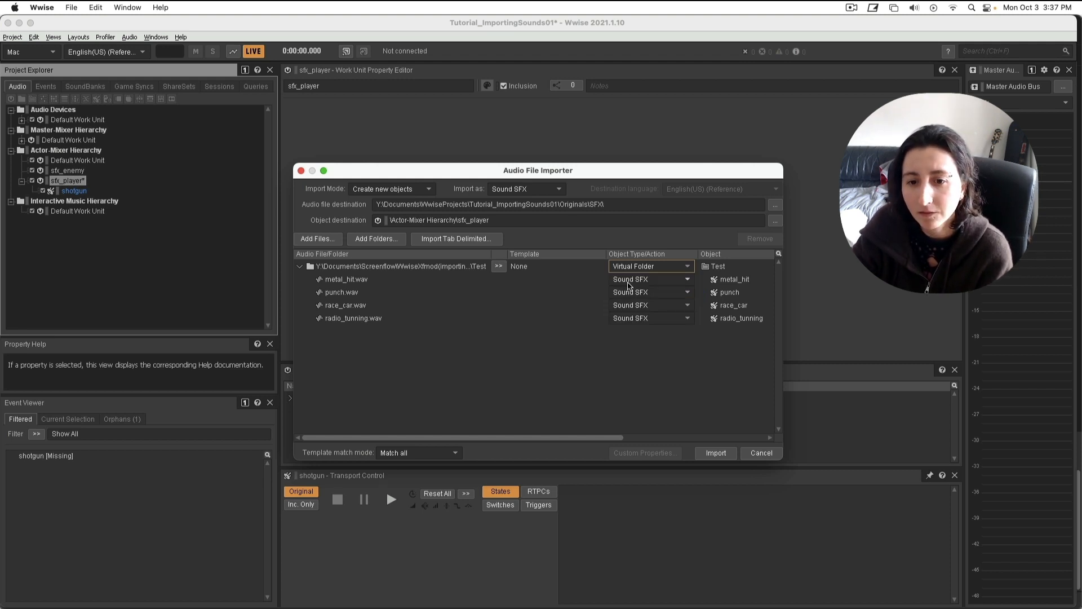
click(723, 453)
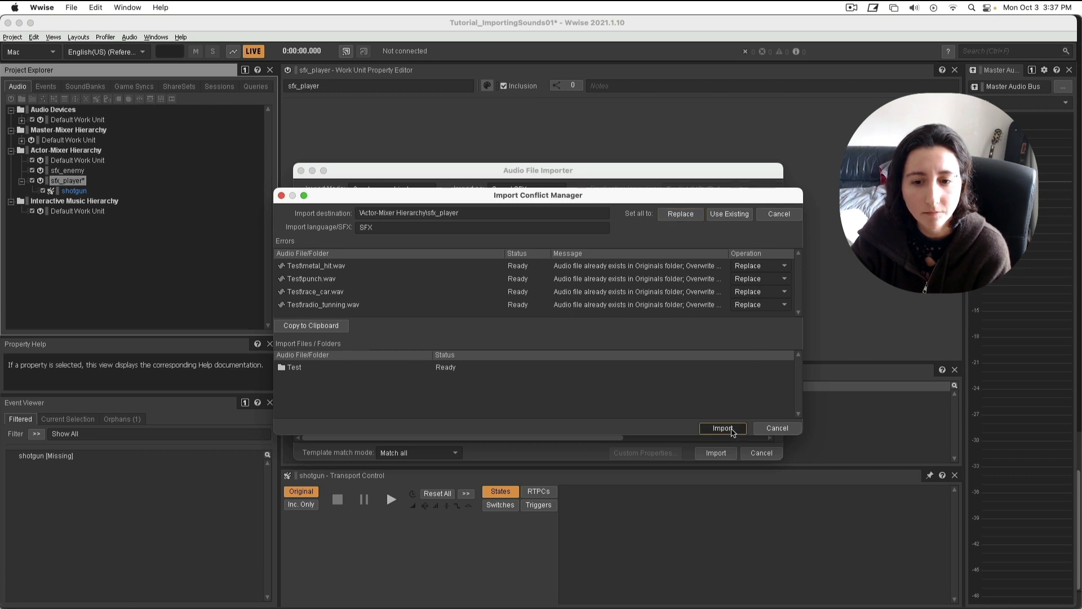
click(723, 427)
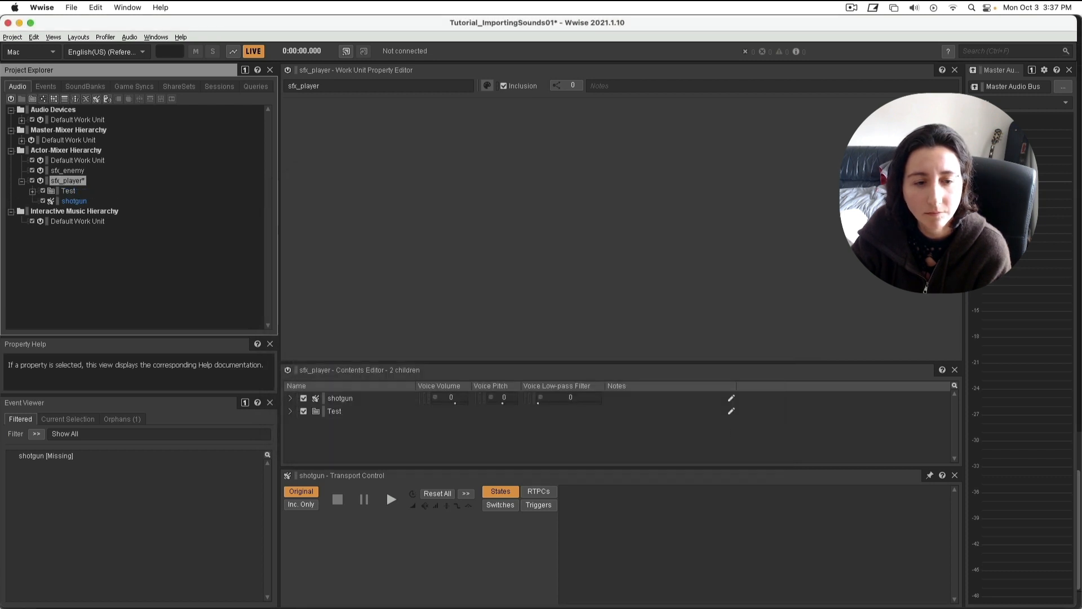
Examine the Test virtual folder inside sfx_player, checking its sounds and the properties it offers.
click(33, 192)
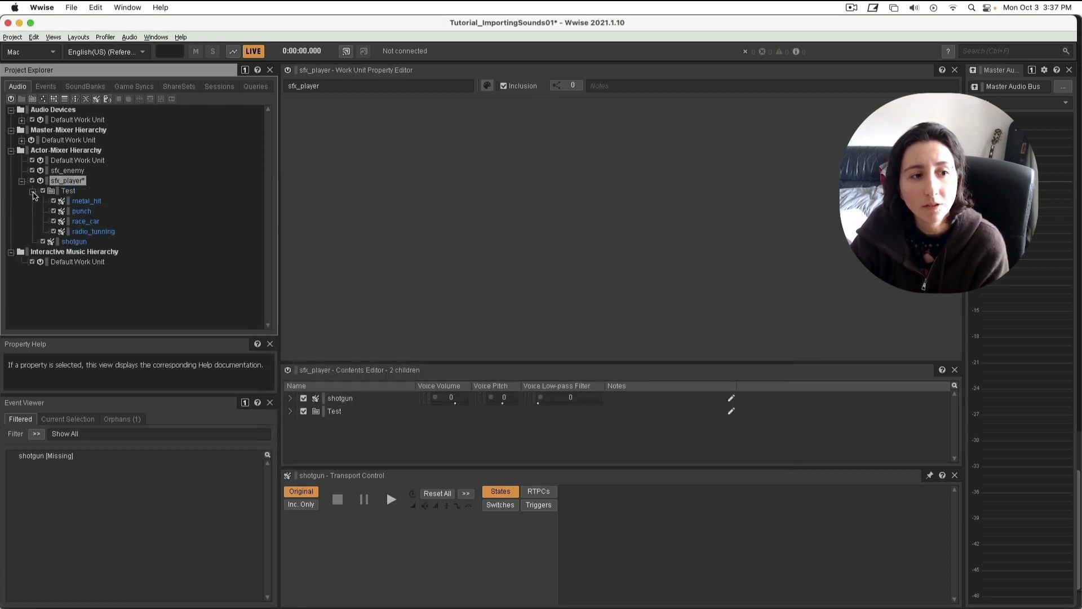
click(68, 191)
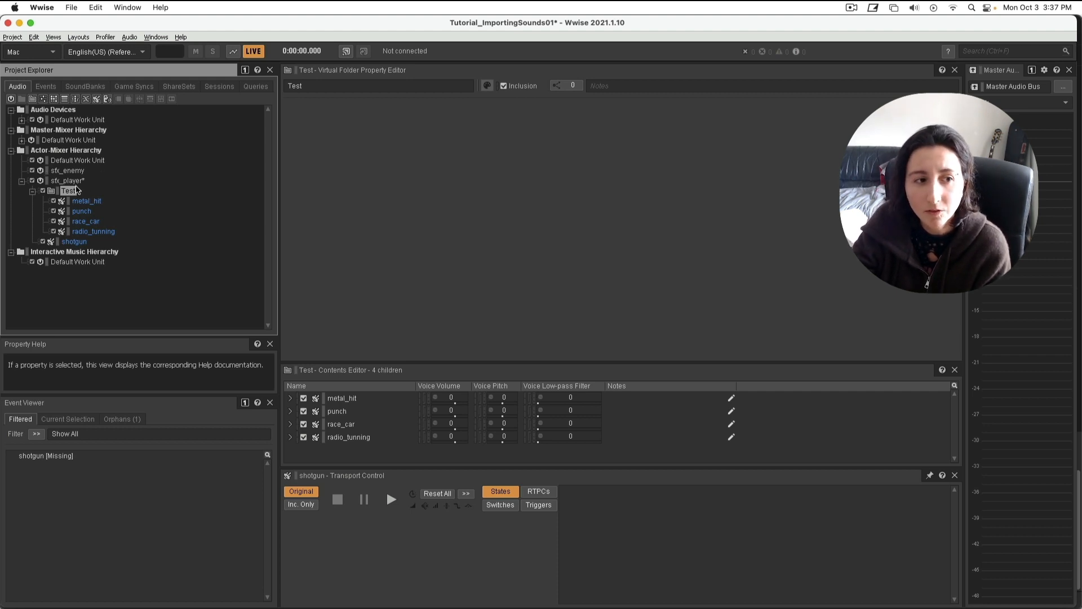
click(33, 192)
click(33, 192)
click(33, 193)
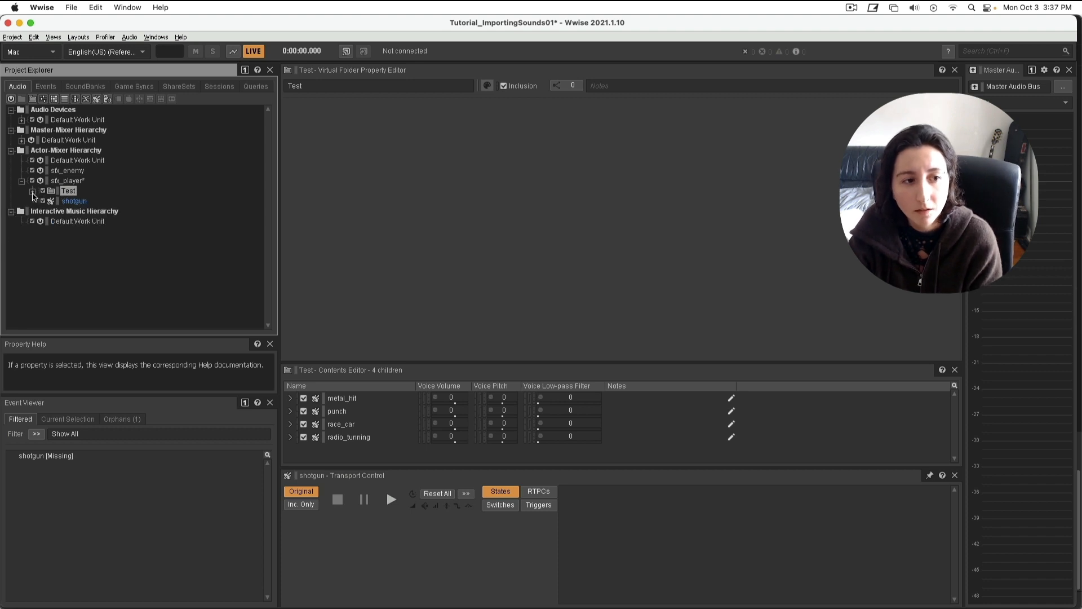
click(33, 193)
click(33, 192)
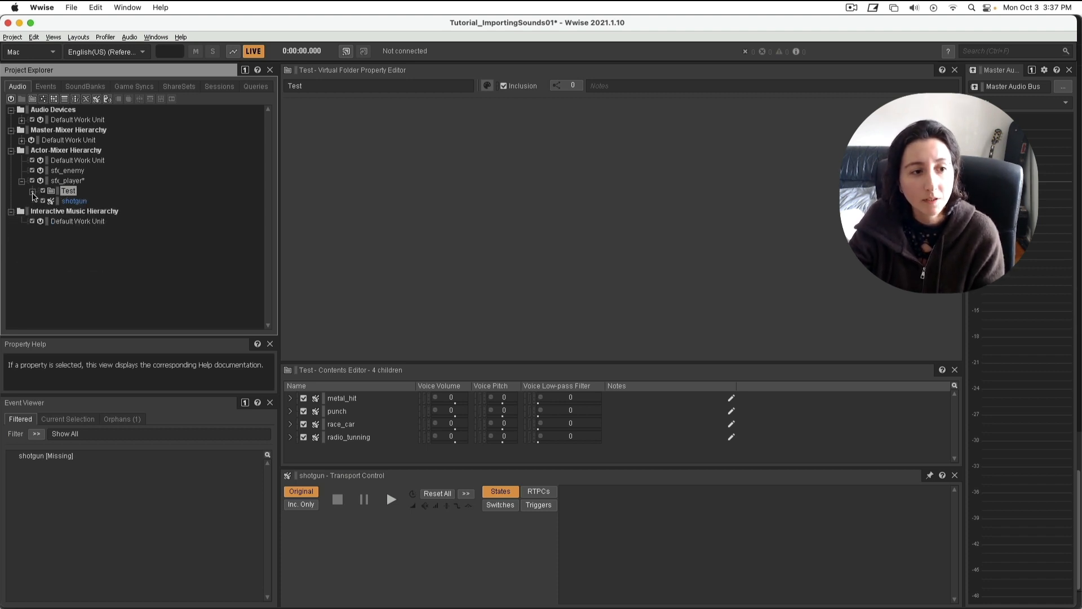
click(33, 192)
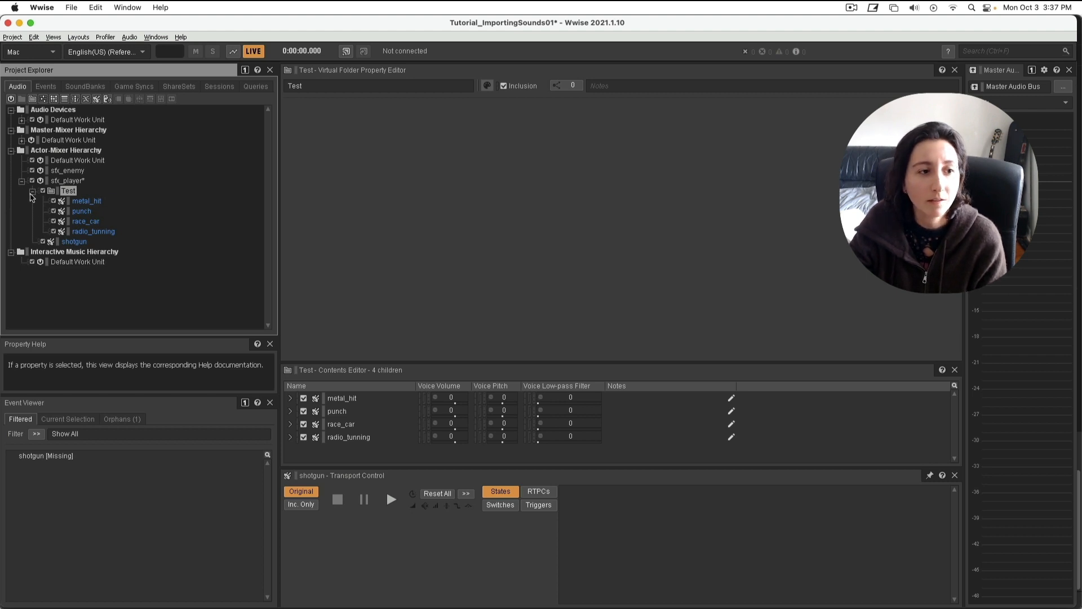
click(81, 192)
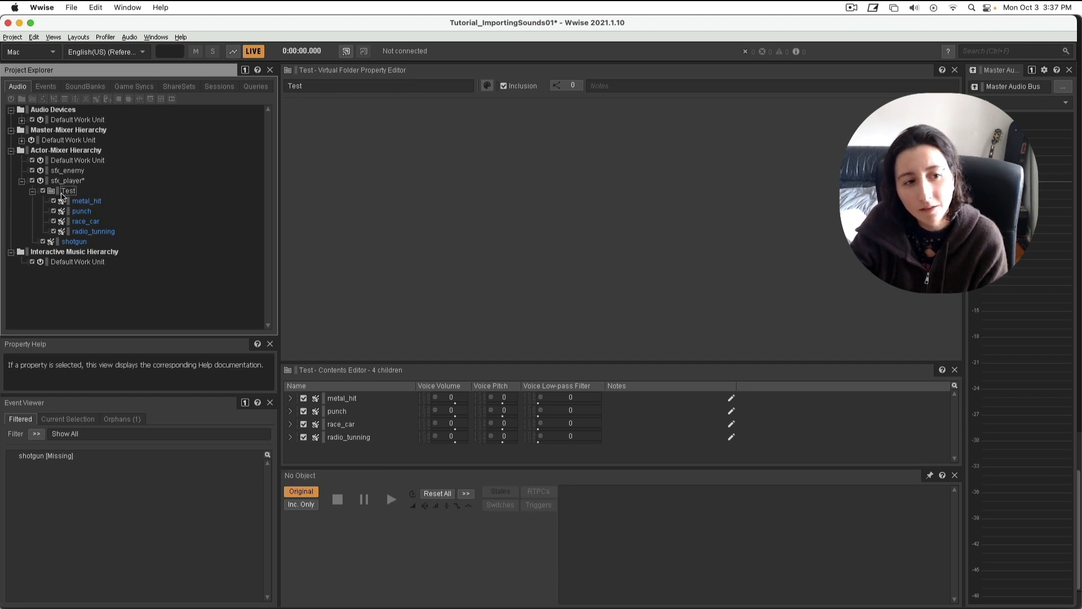
click(63, 193)
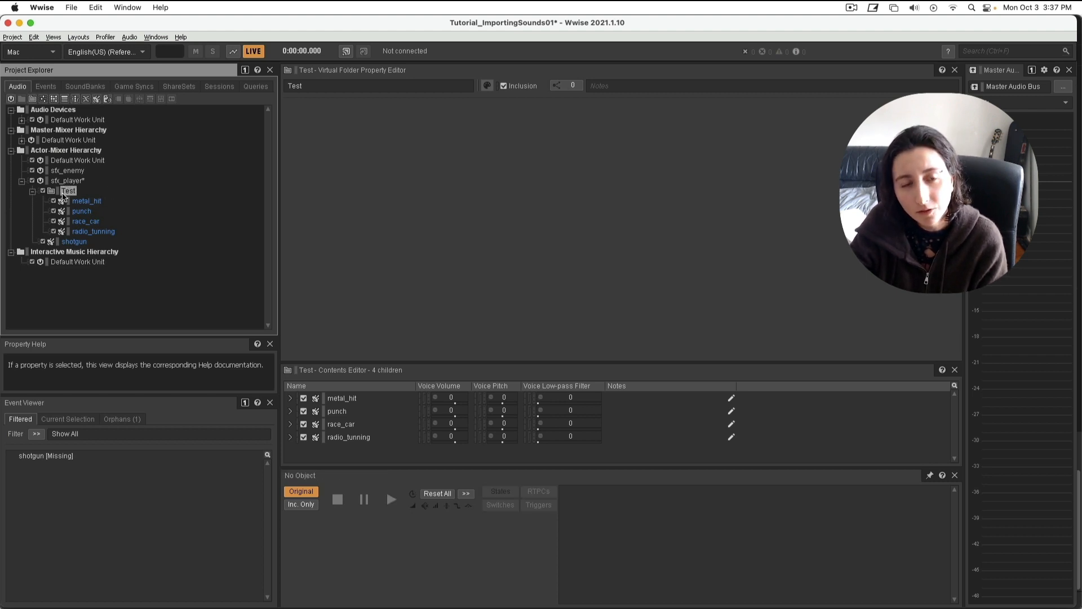
click(33, 192)
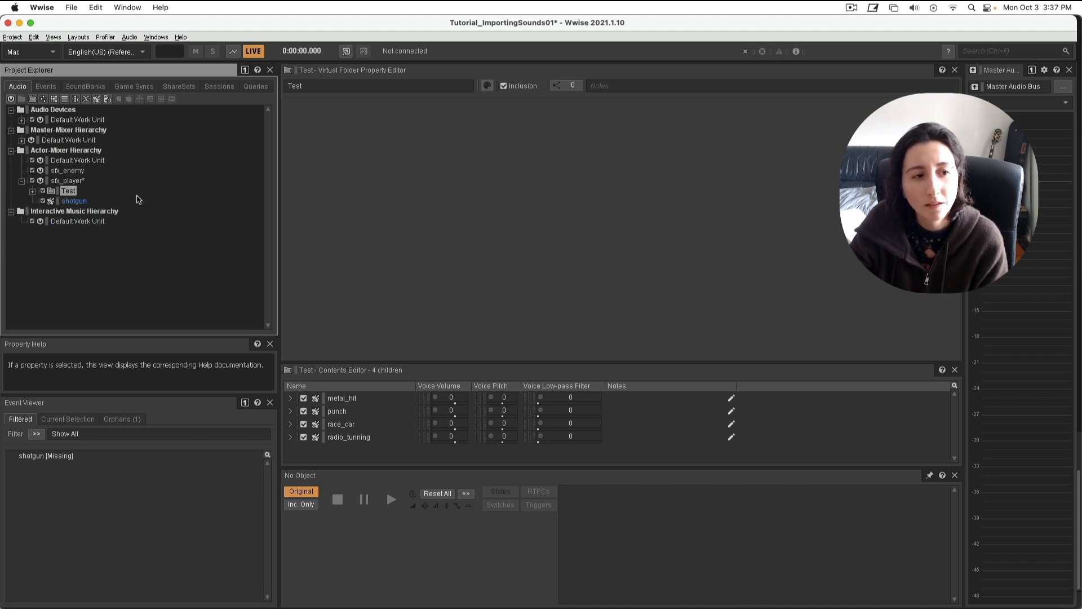
Import the Test folder into sfx_player again as an Actor-Mixer, replacing the existing audio files in the Originals folder.
click(75, 182)
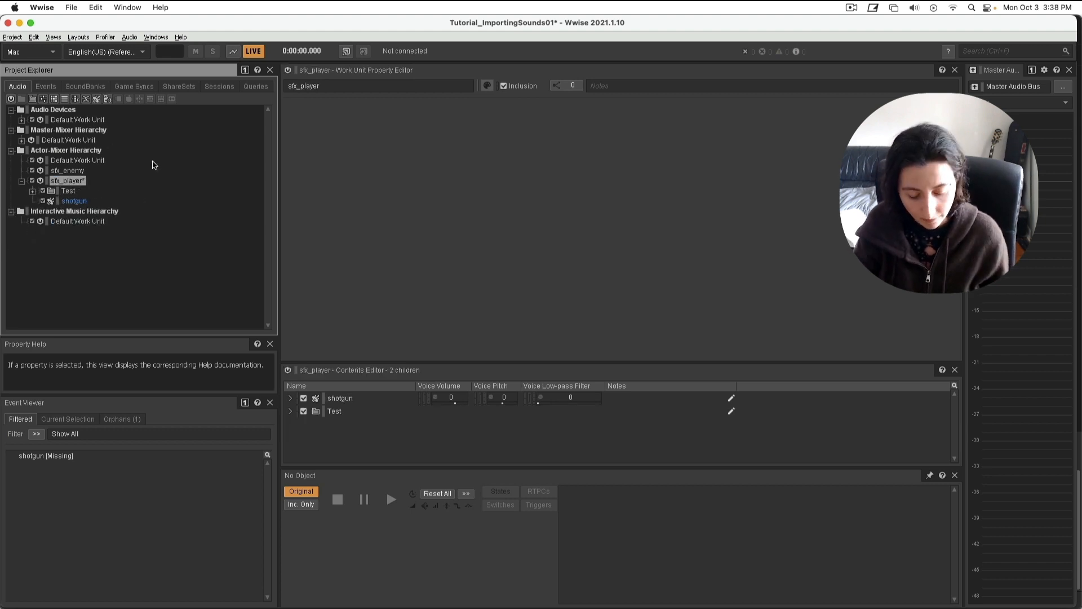
key(shift+i)
click(373, 239)
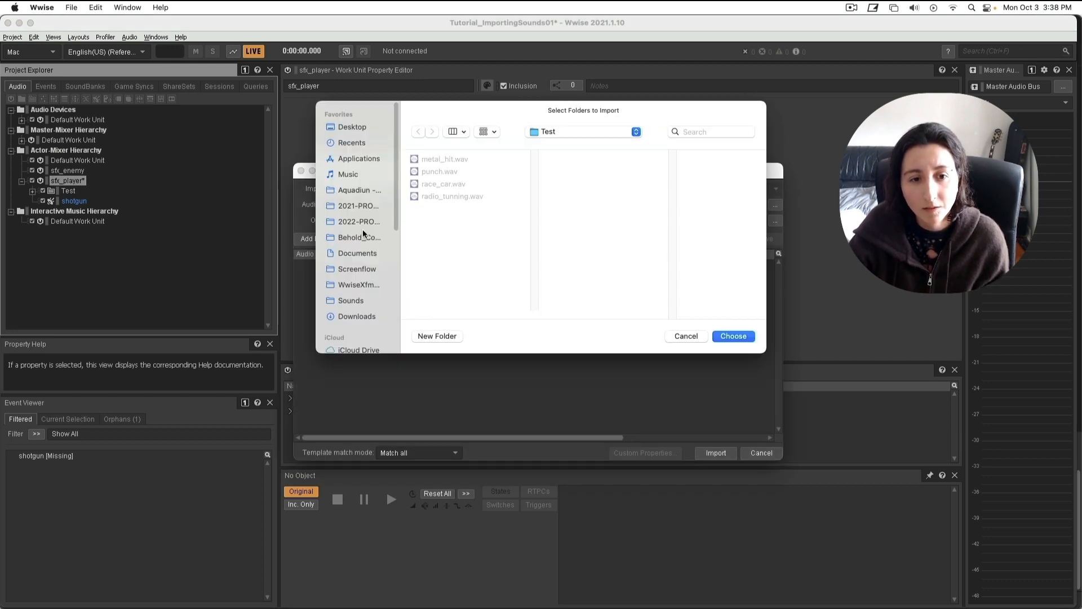
click(733, 336)
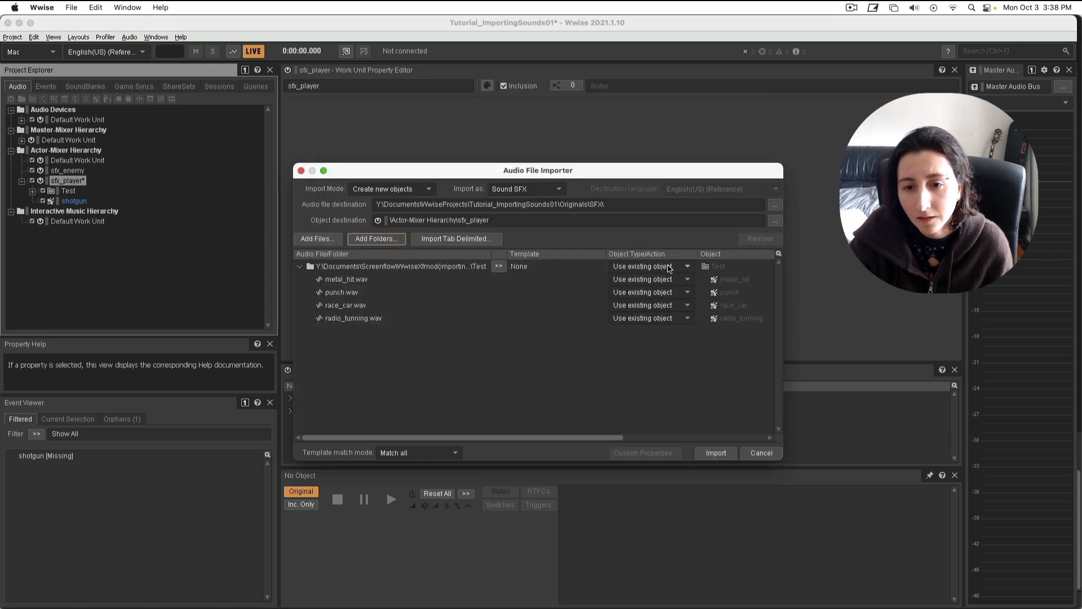
click(669, 267)
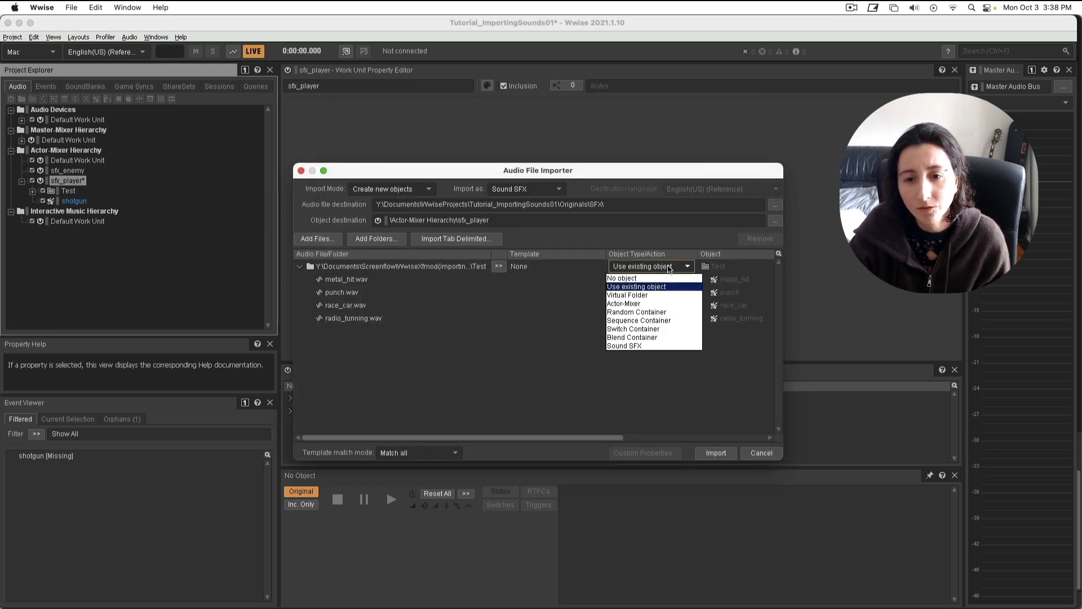
click(657, 305)
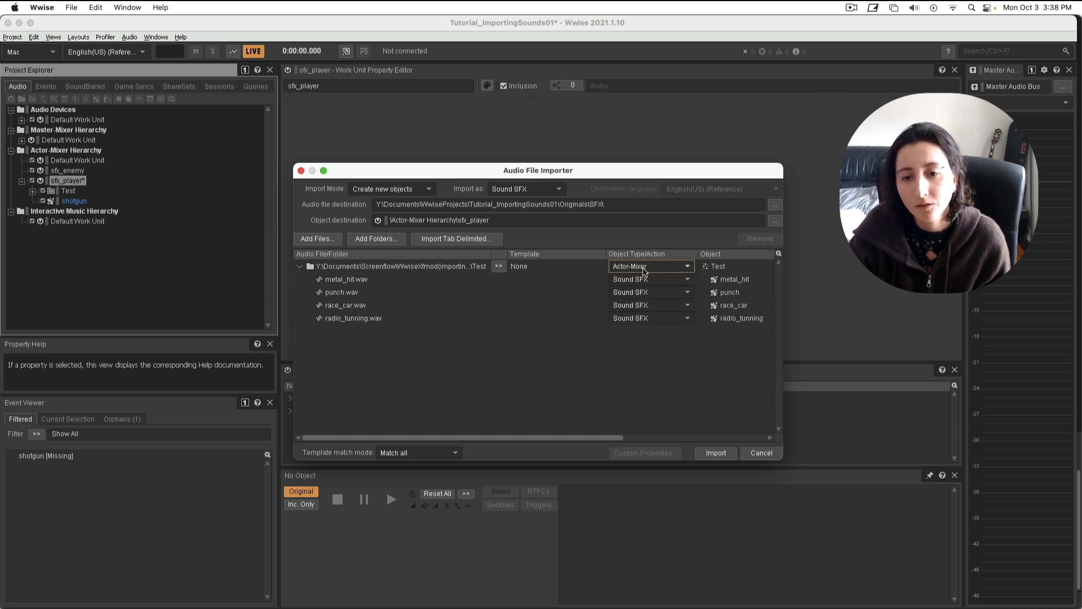
click(716, 454)
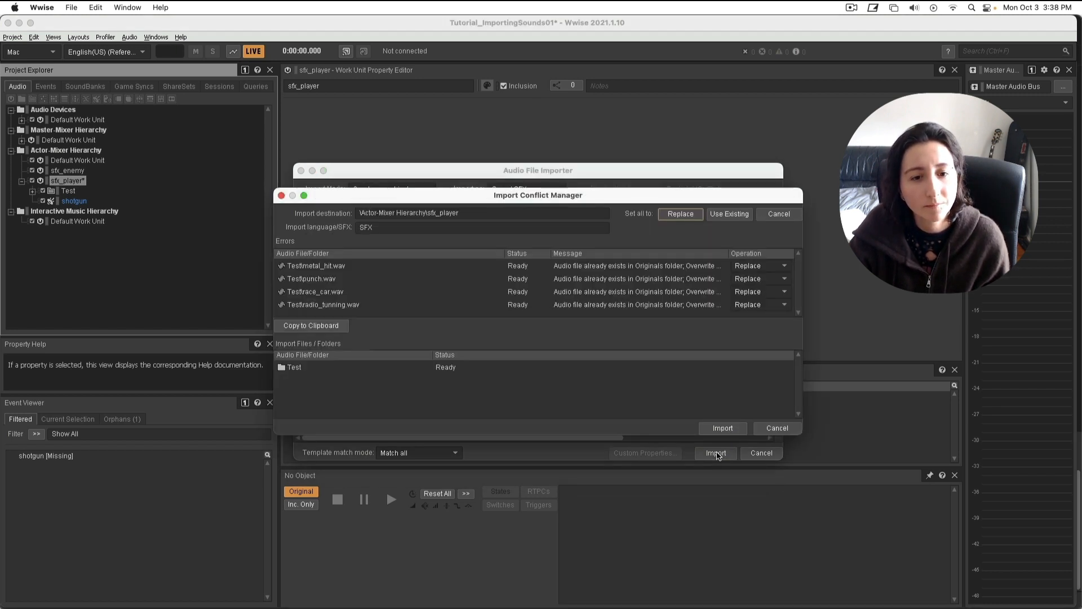
click(721, 429)
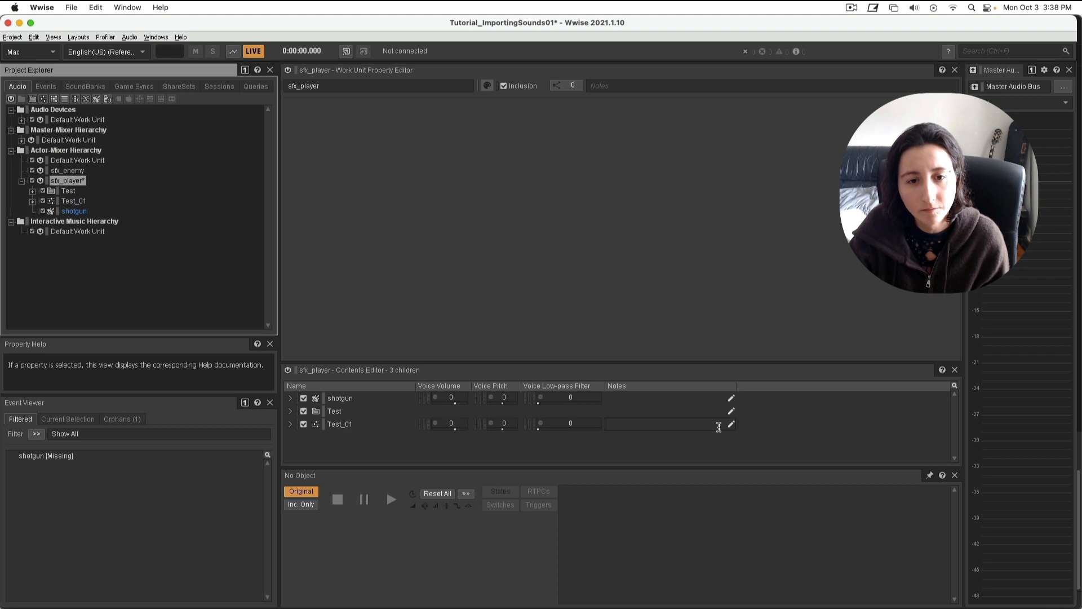
Inspect the sounds and property settings of the newly imported Test_01 Actor-Mixer.
click(73, 201)
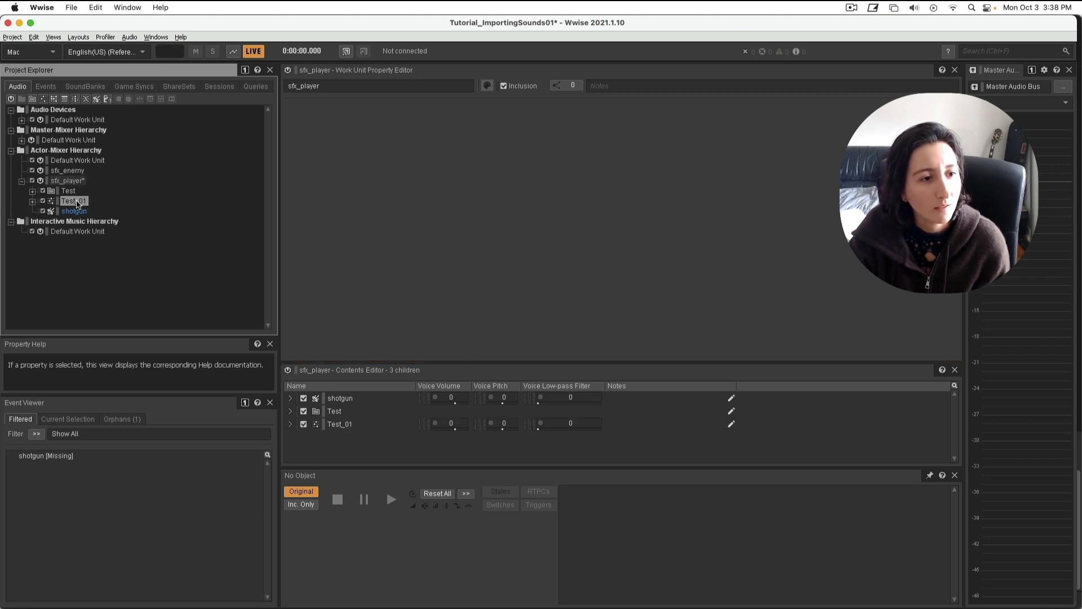
click(33, 201)
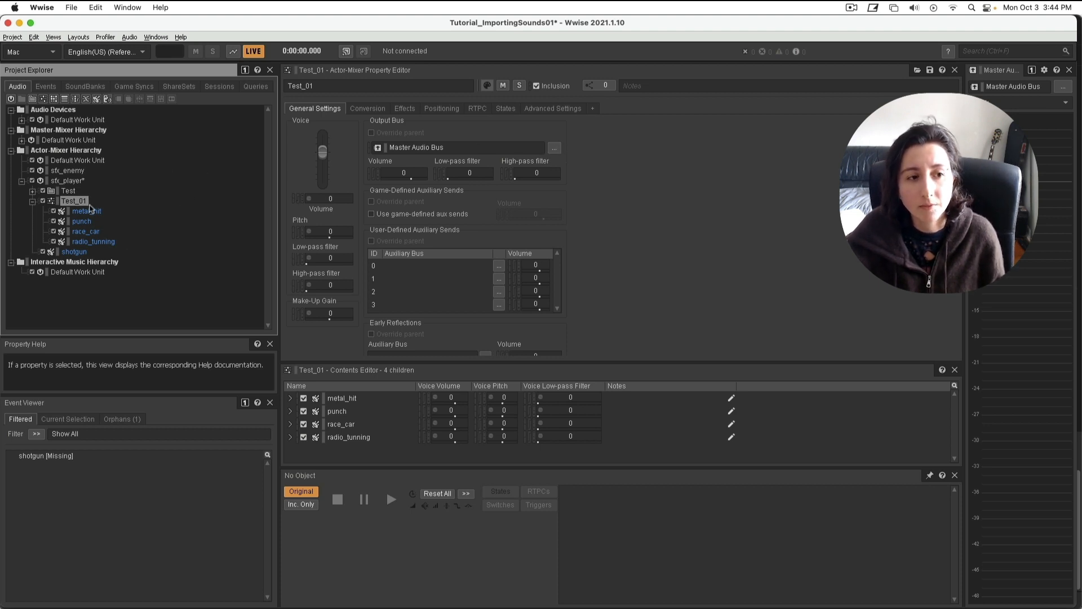
click(33, 202)
click(189, 202)
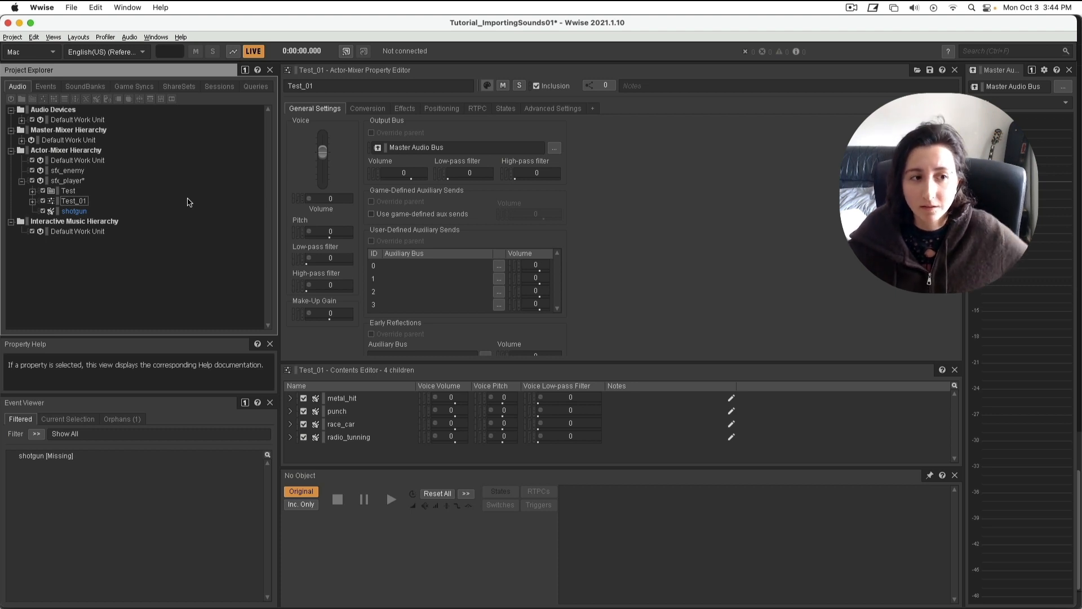
click(69, 211)
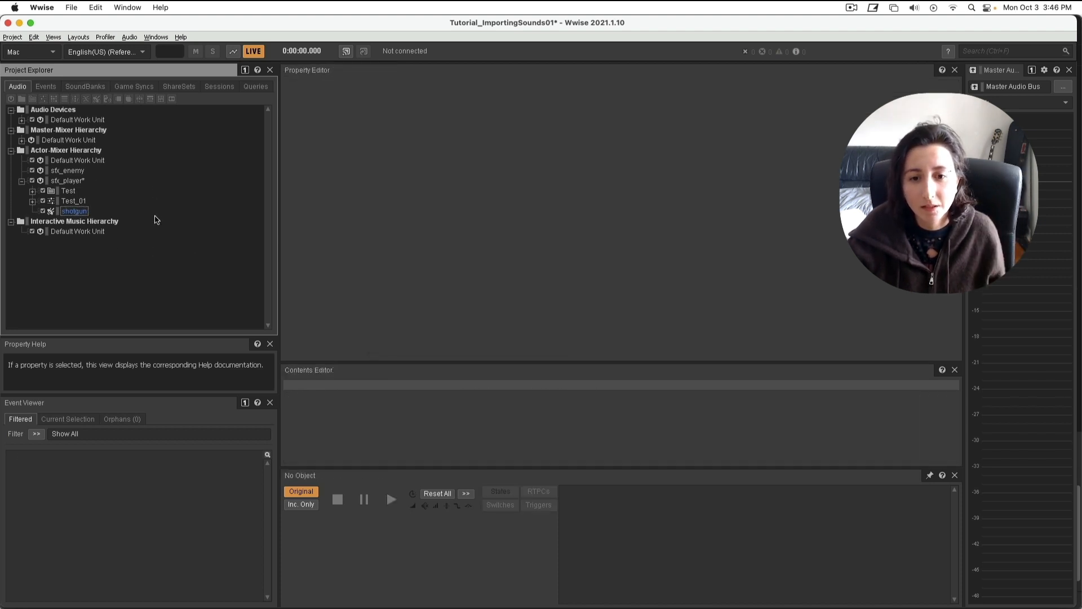
Create a work unit named SFX inside the Default Work Unit of the project's Events.
click(42, 87)
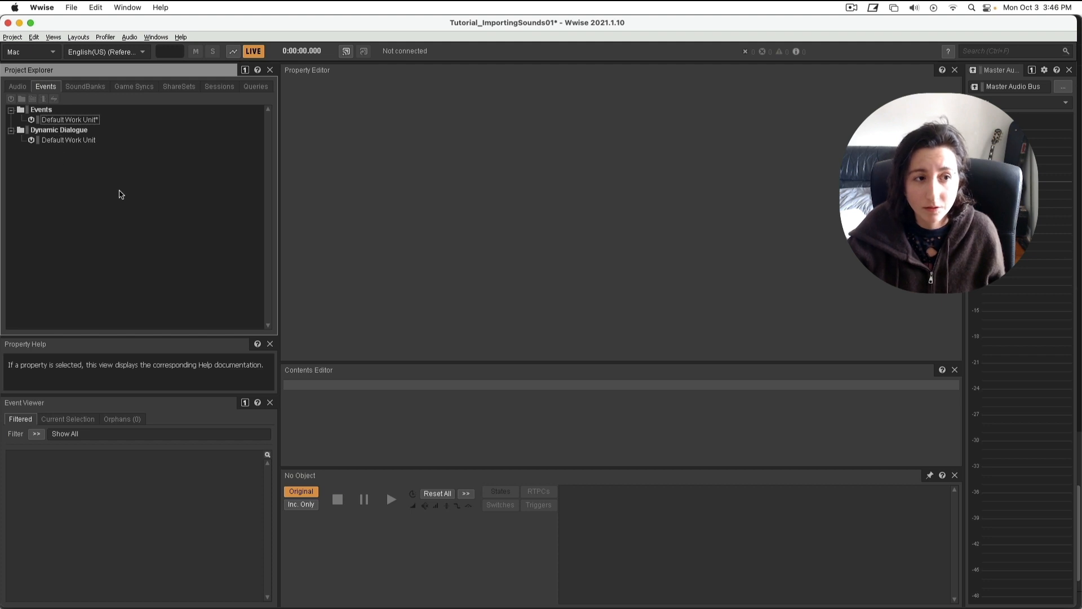
click(80, 120)
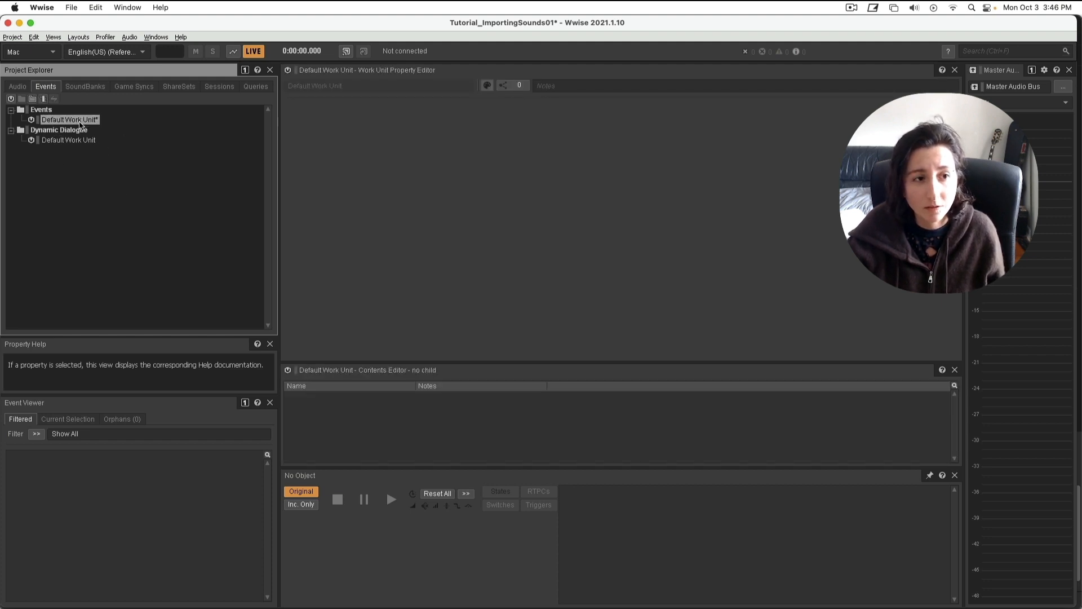
click(17, 87)
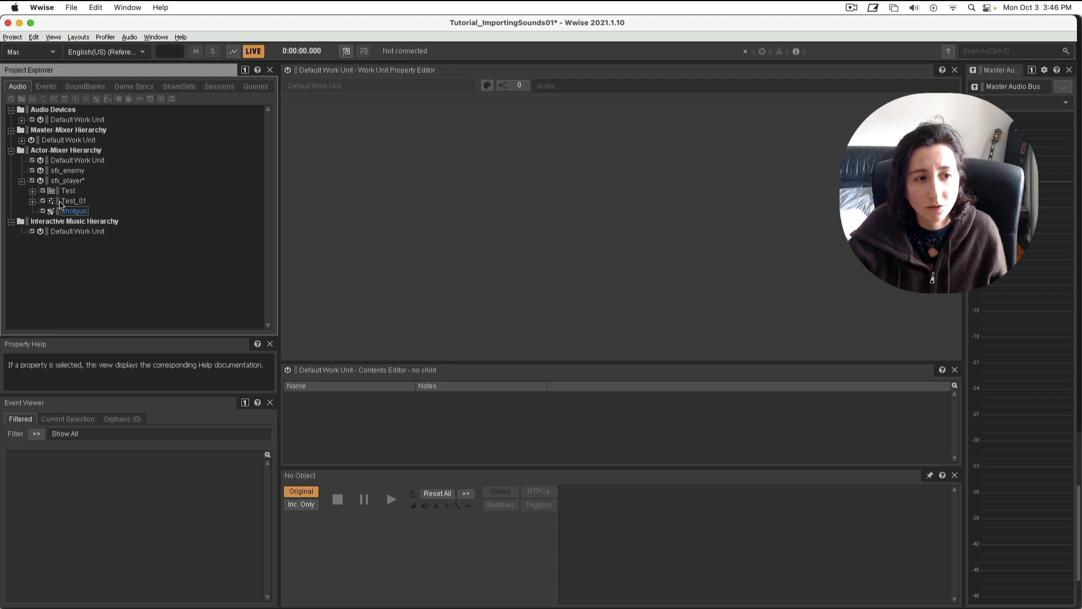
click(46, 87)
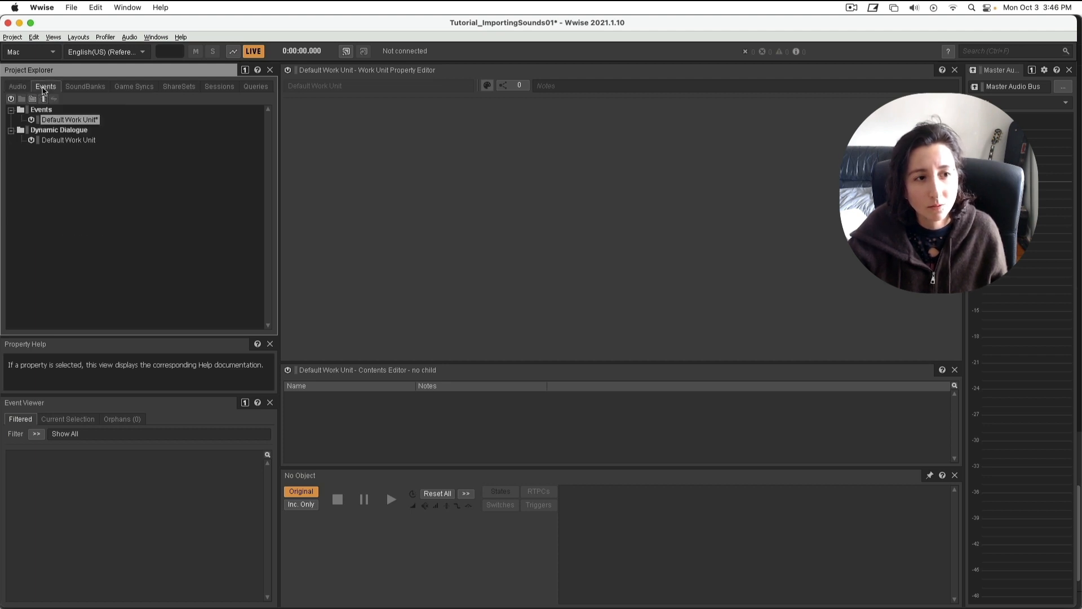
right_click(61, 120)
key(Escape)
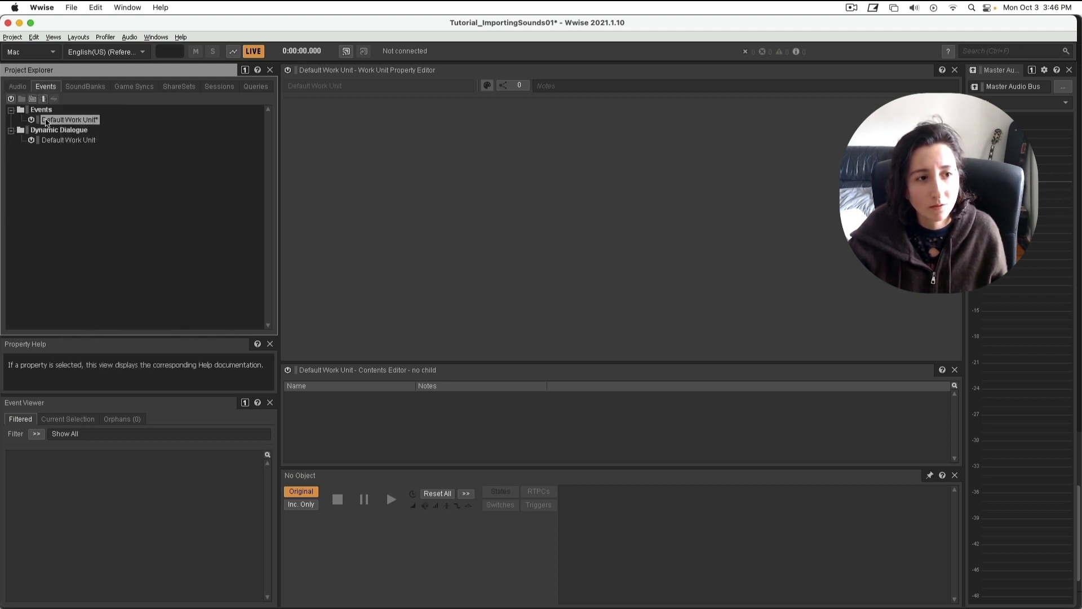
click(11, 99)
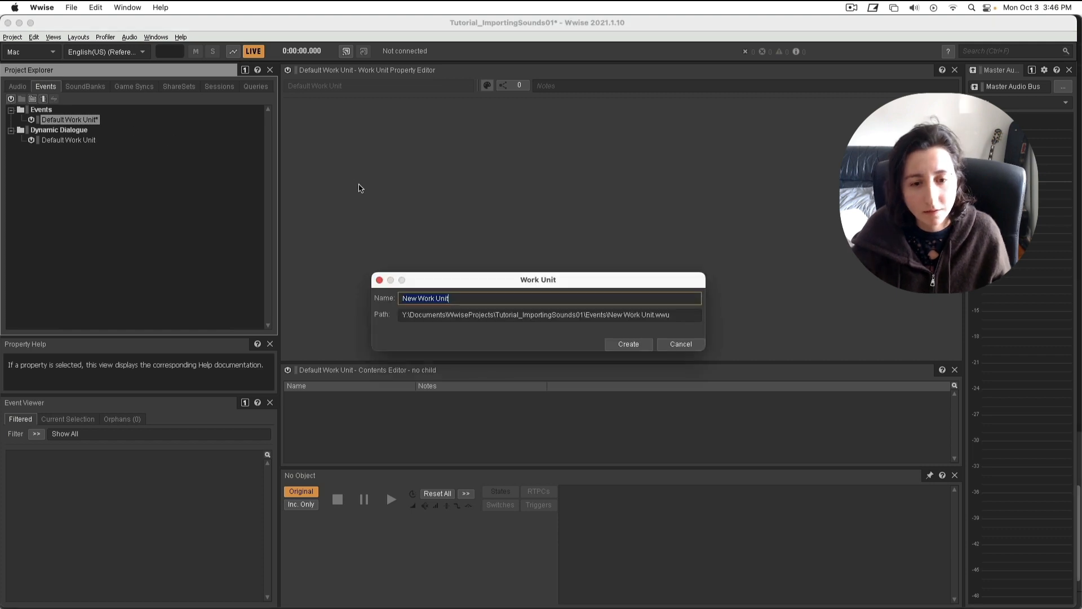
text(SFX)
key(Return)
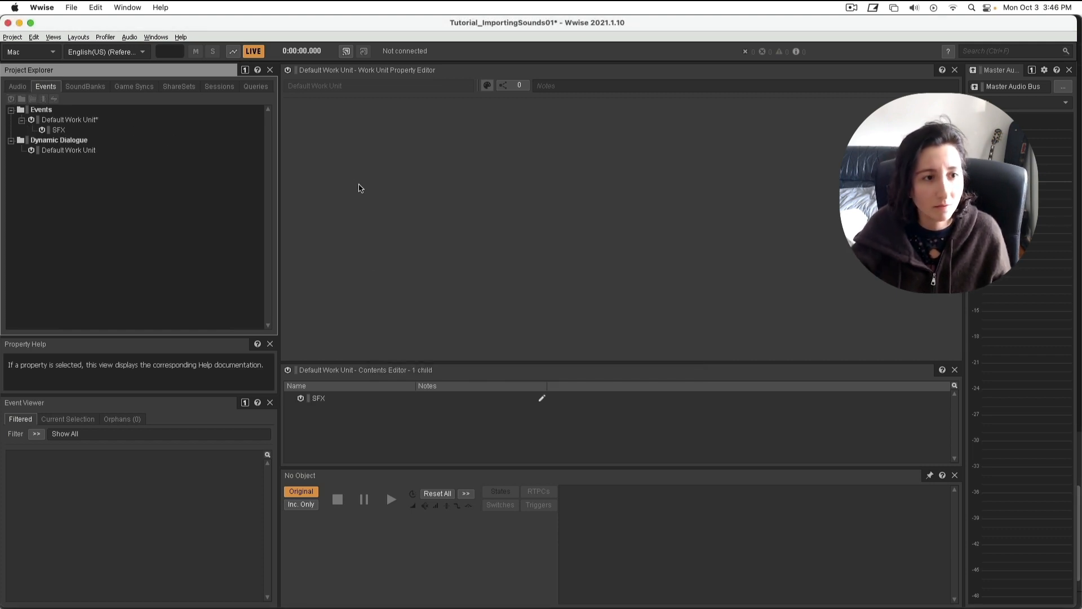
Move the SFX work unit out of the Default Work Unit so it sits directly under Events.
click(57, 131)
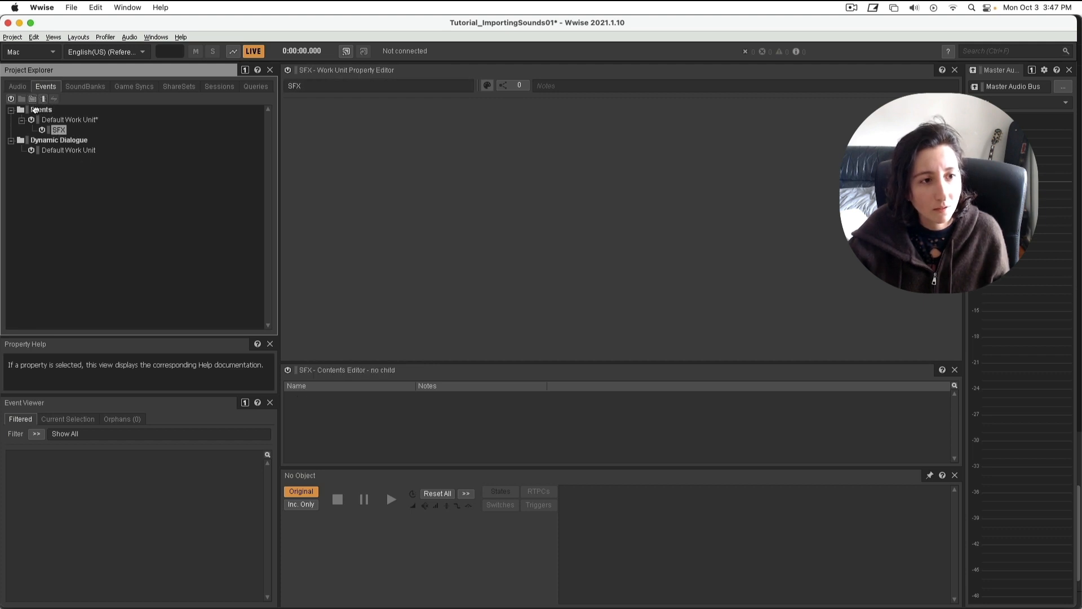
drag(35, 110, 35, 109)
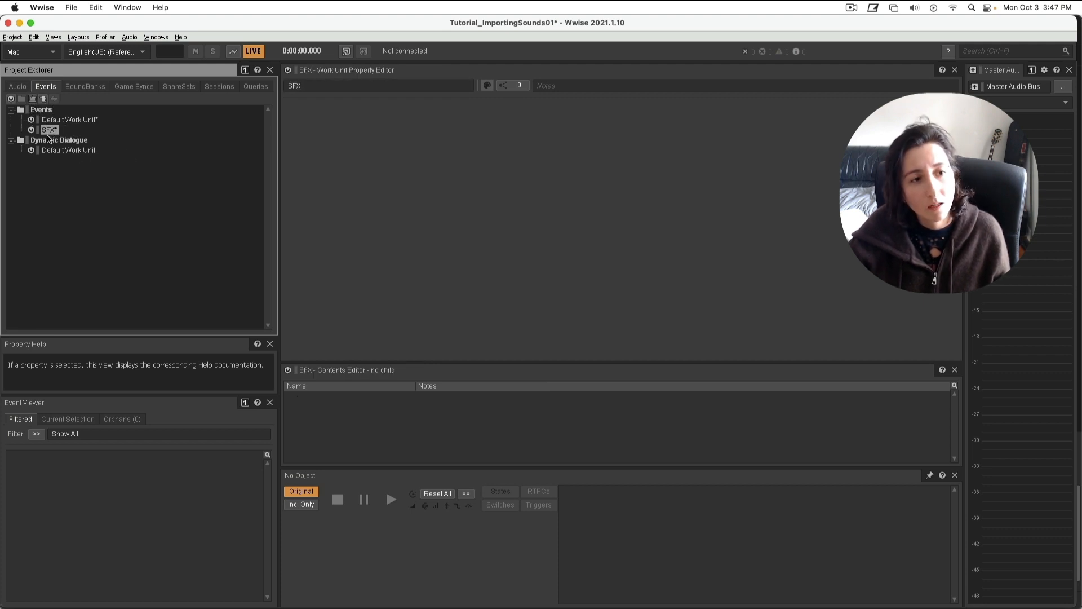
click(13, 88)
click(45, 86)
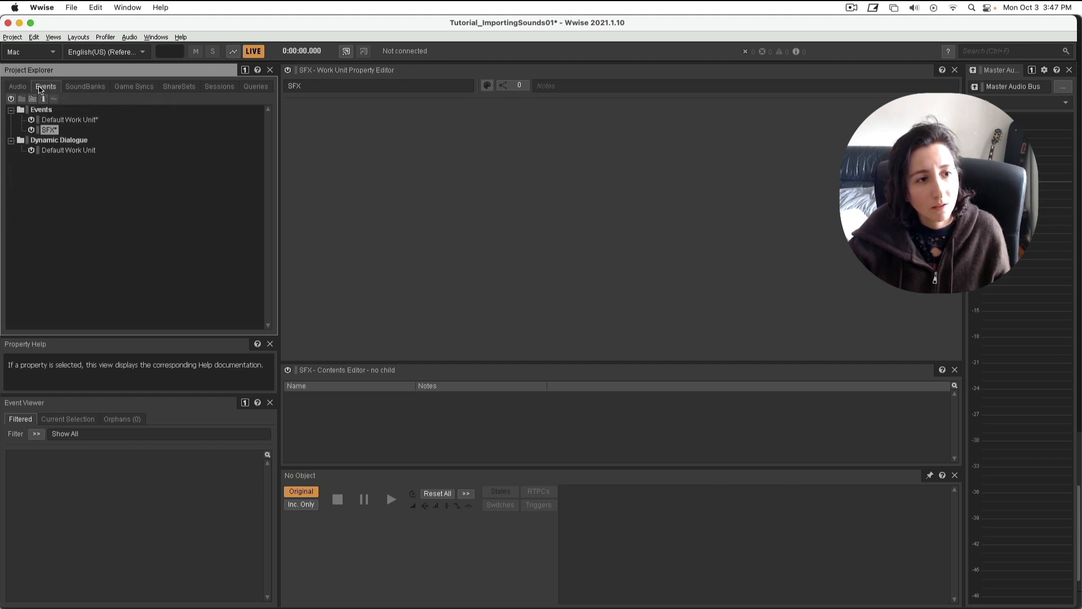
Create a child work unit named sfx_player inside the SFX work unit.
right_click(51, 131)
mouse_move(111, 136)
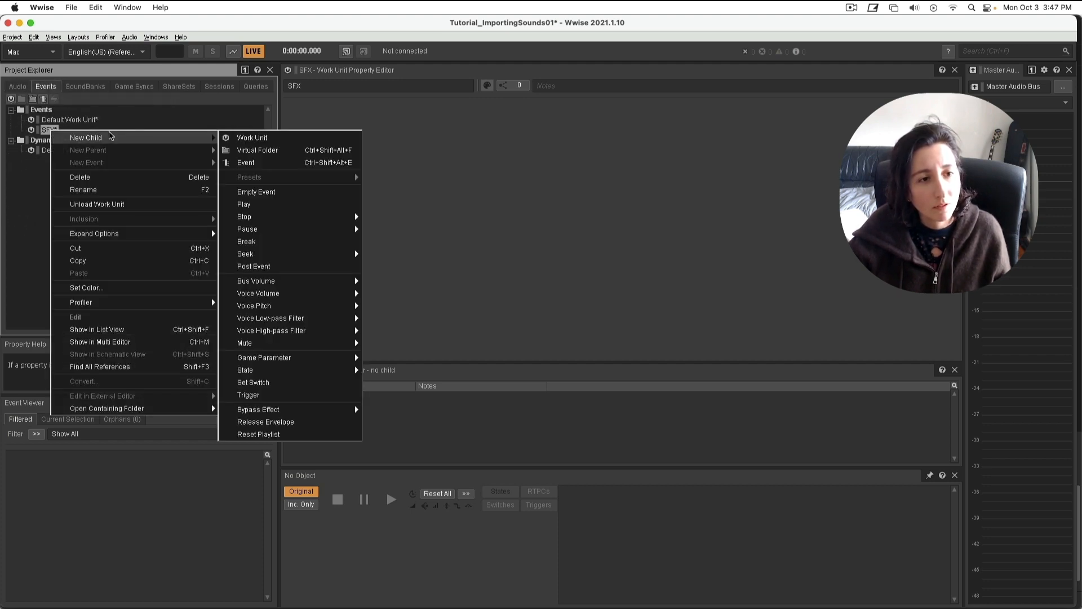
click(252, 138)
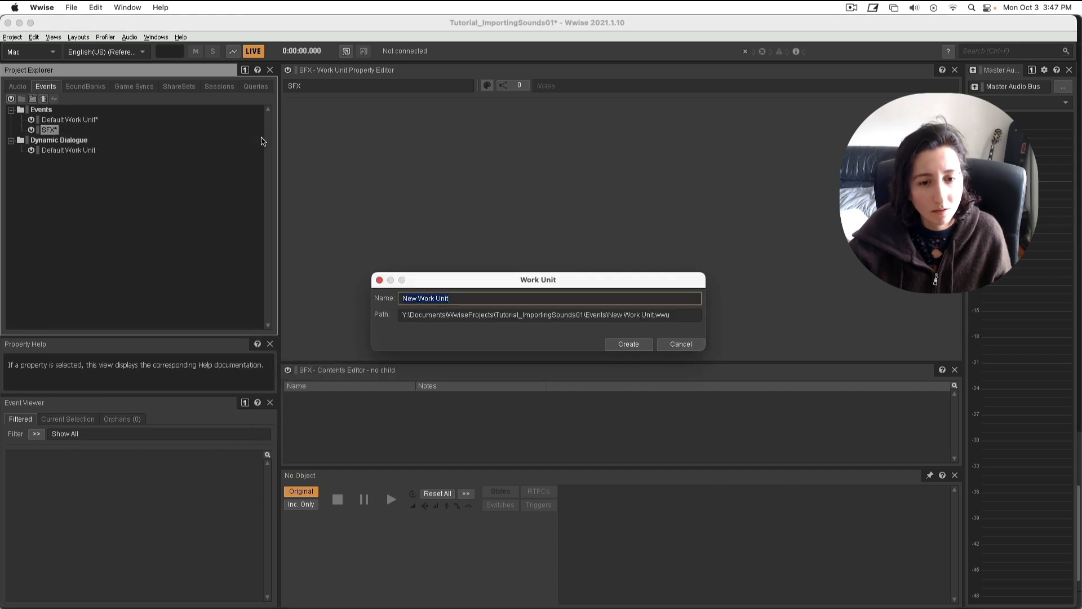
text(Sfx_player)
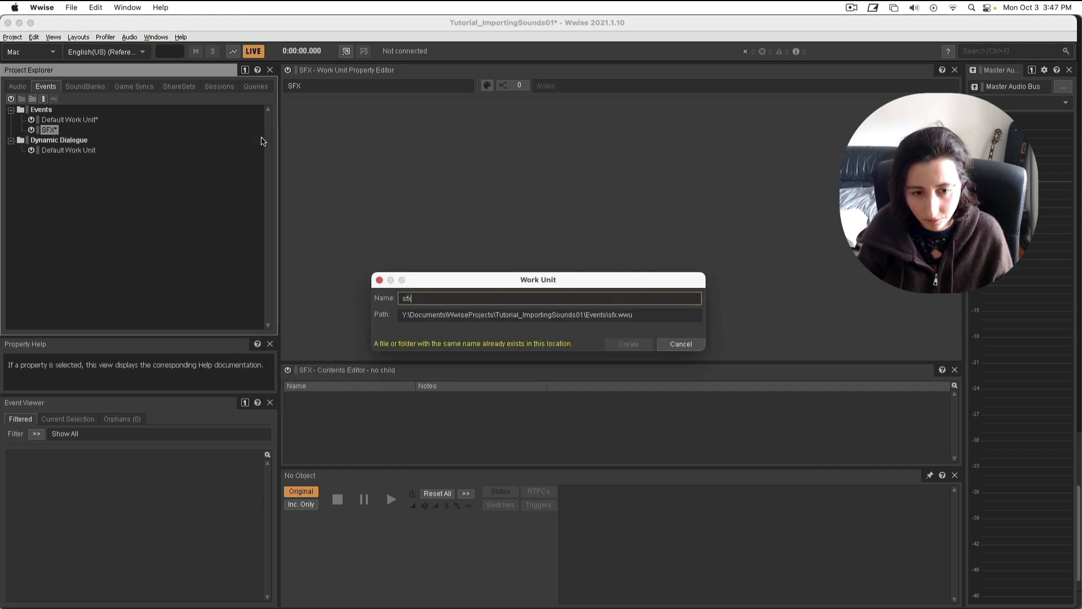
key(Return)
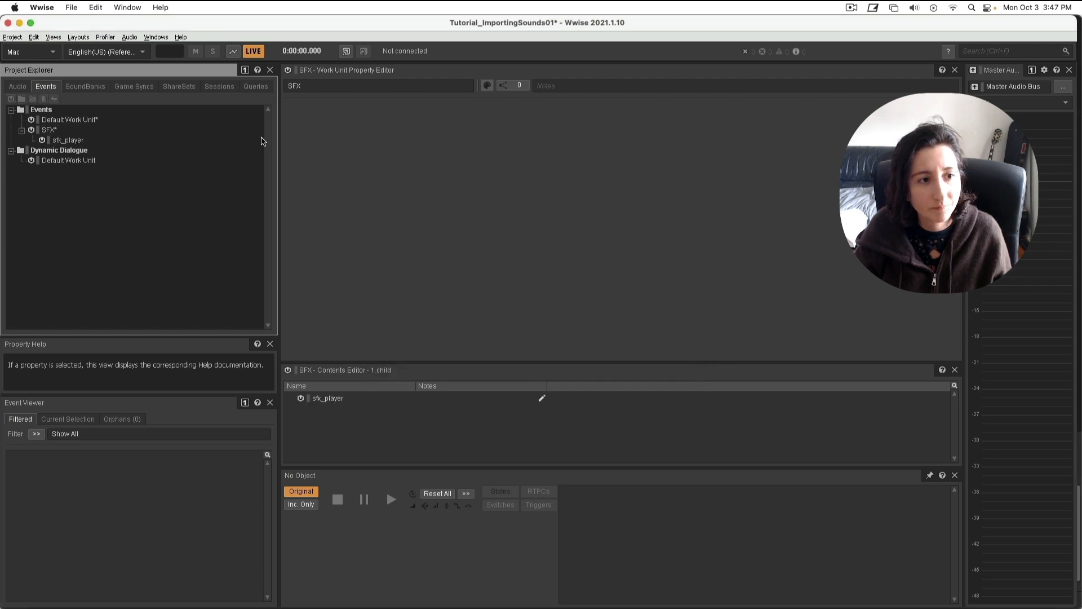
Create a new event named shotgun inside the sfx_player work unit of Events.
click(74, 142)
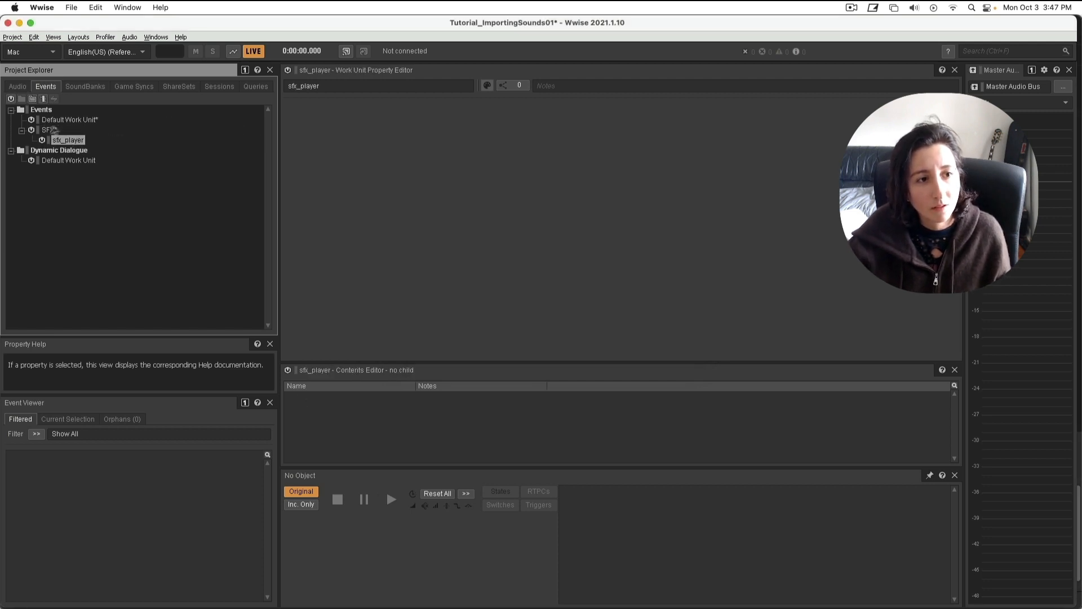
click(43, 101)
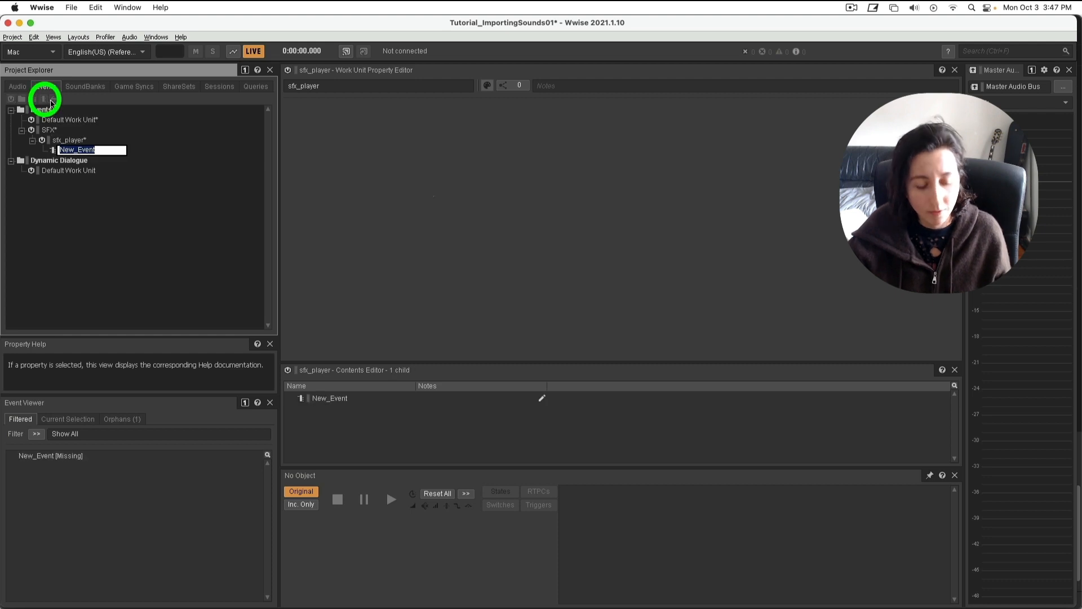
text(shotgun)
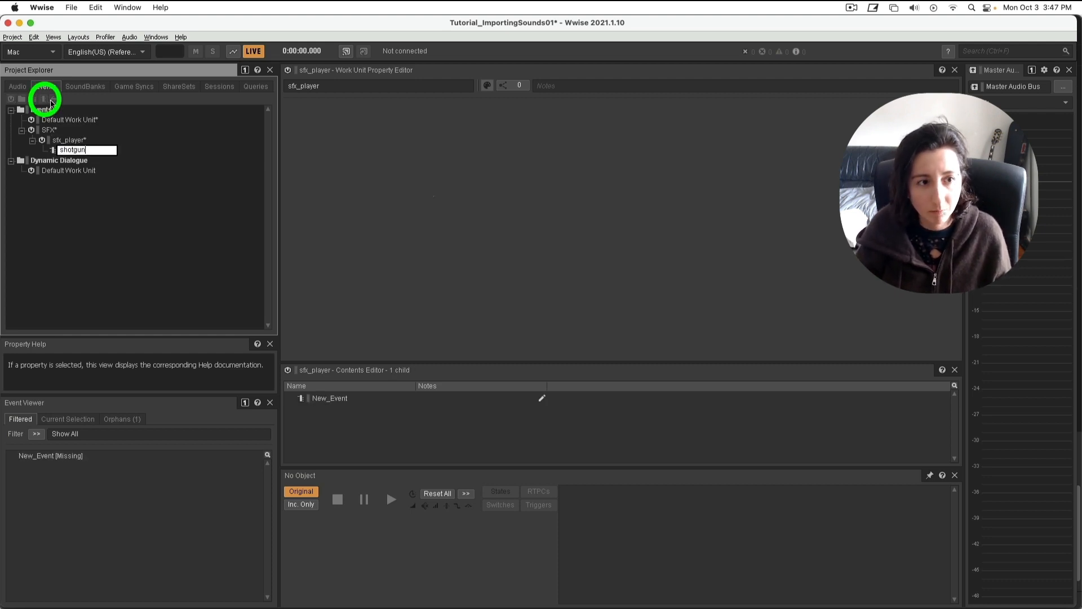
key(Return)
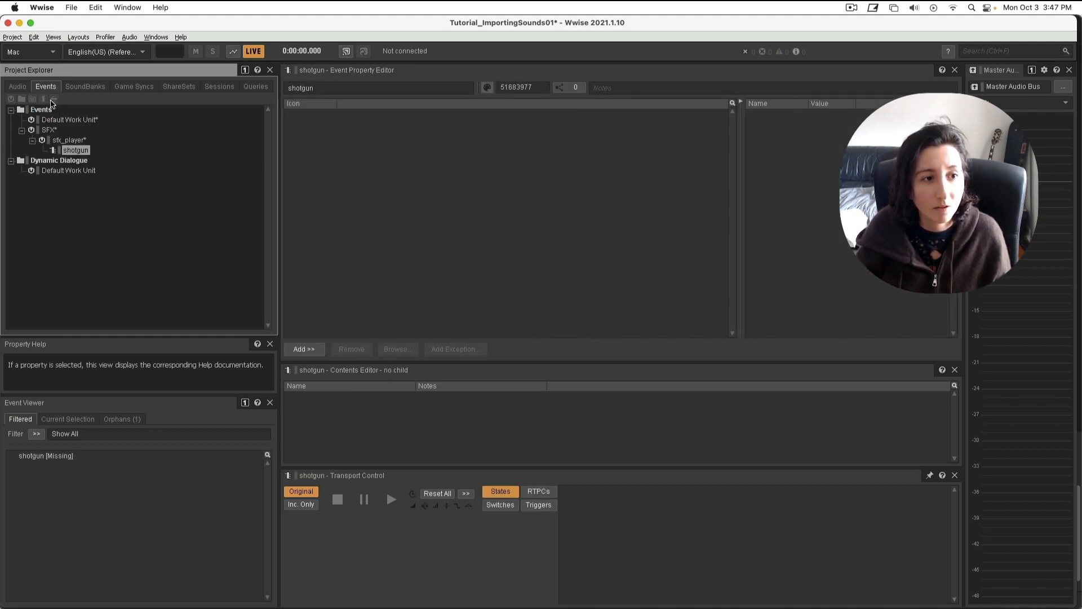
Add the shotgun object from the Actor-Mixer Hierarchy to the shotgun event as the target of a Play action.
click(17, 86)
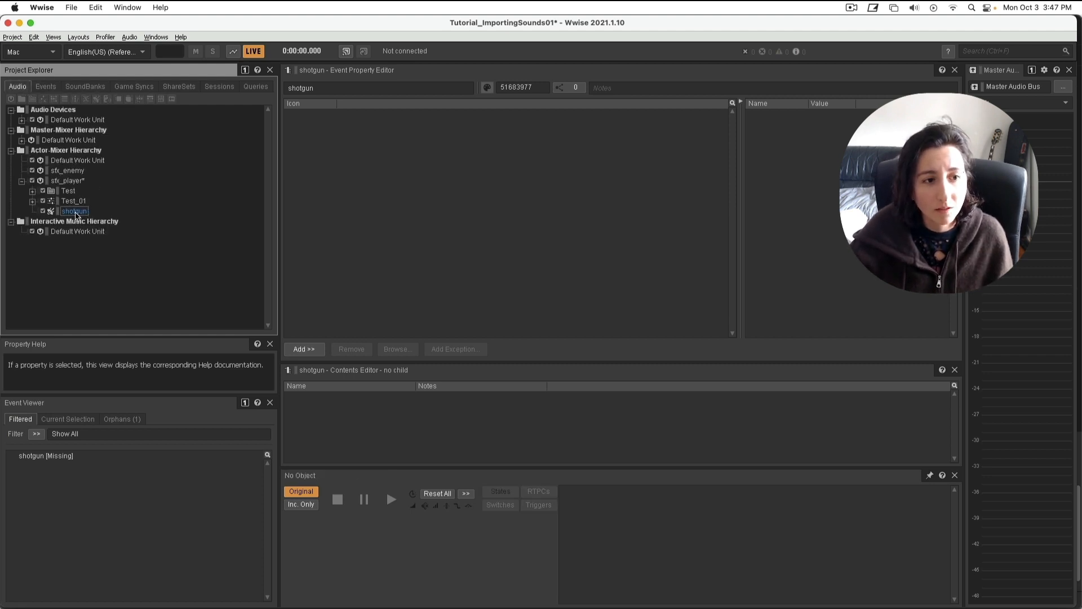
drag(77, 214, 348, 176)
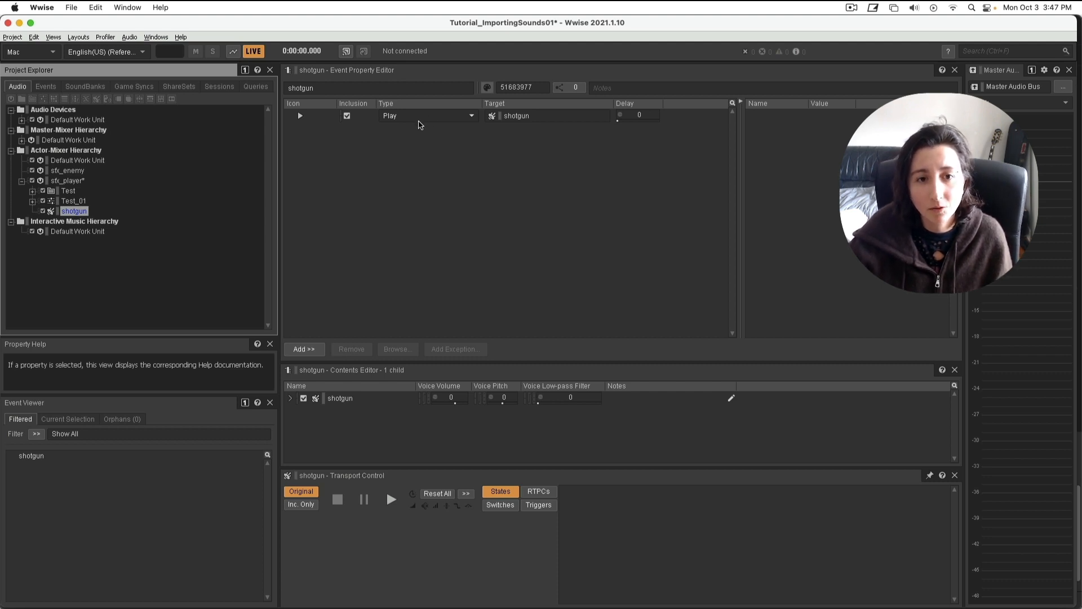
click(419, 121)
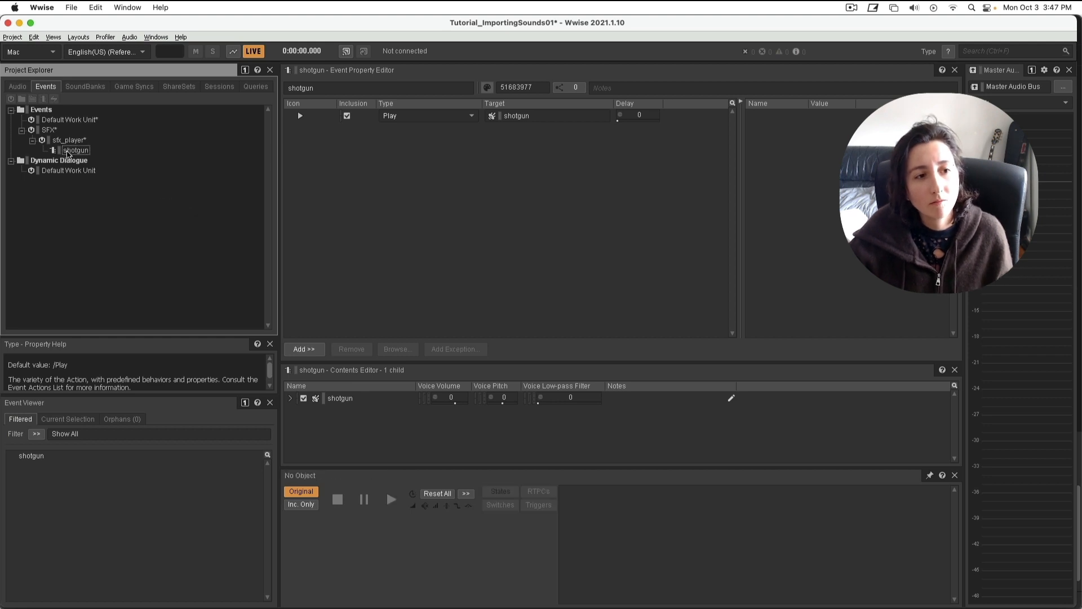
Audition the shotgun event and compare its place in Events with the shotgun object in the Actor-Mixer Hierarchy.
click(68, 151)
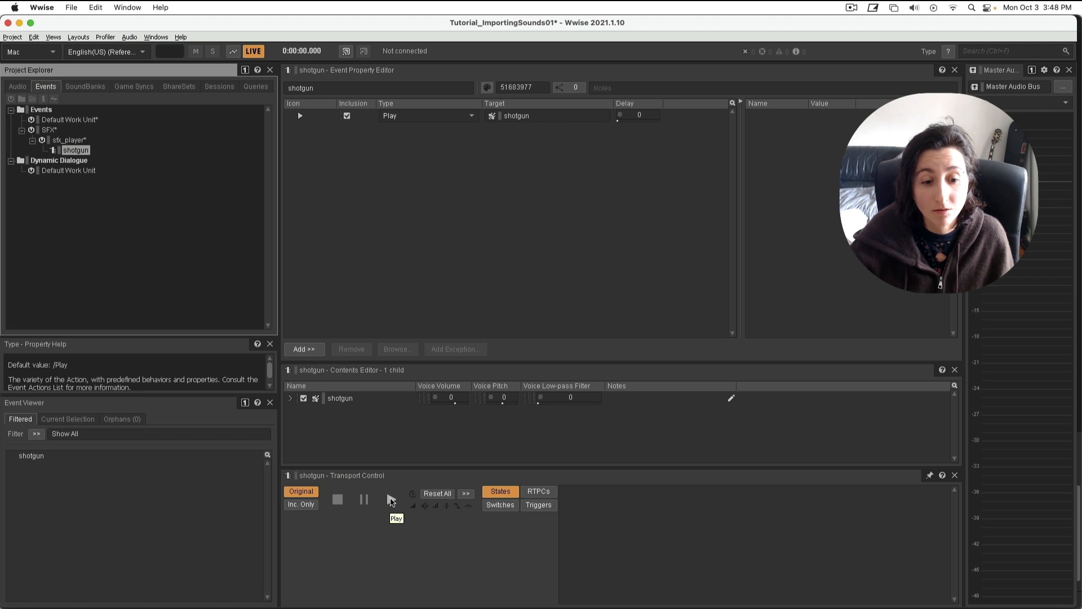
click(391, 500)
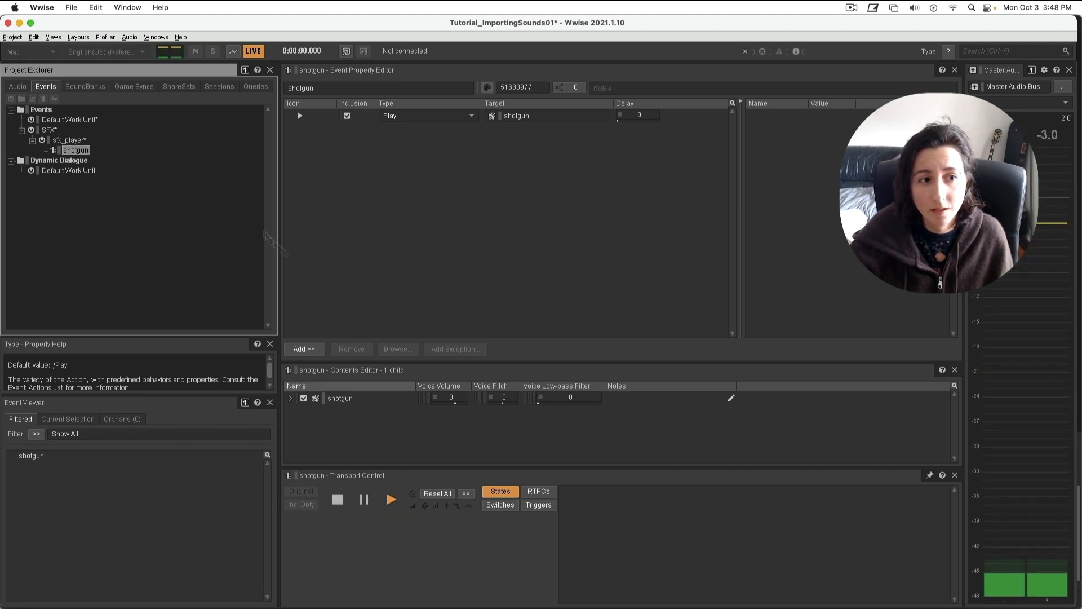
click(162, 177)
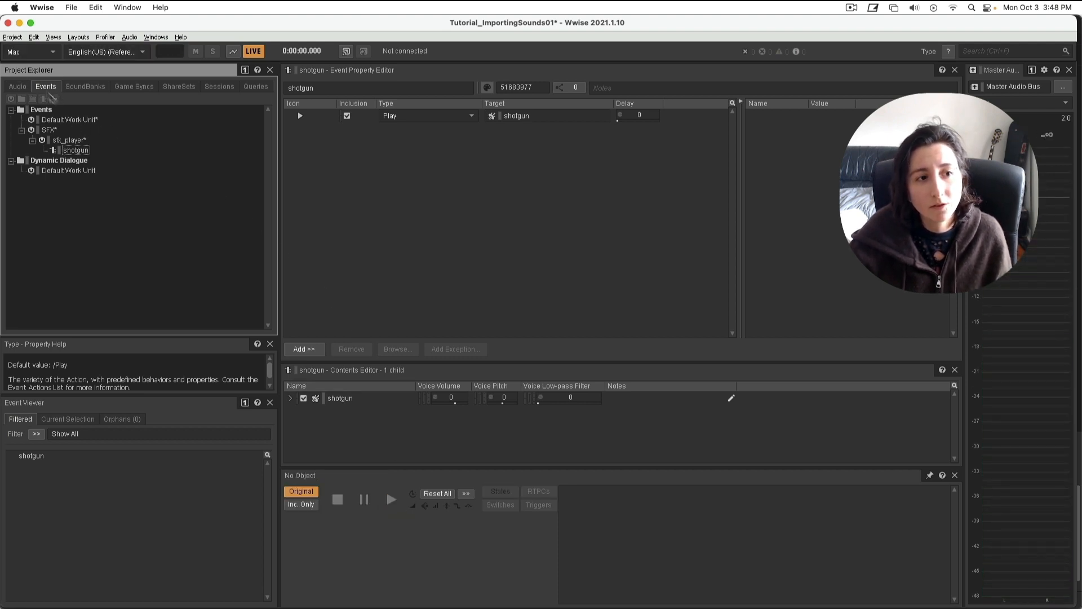
click(26, 88)
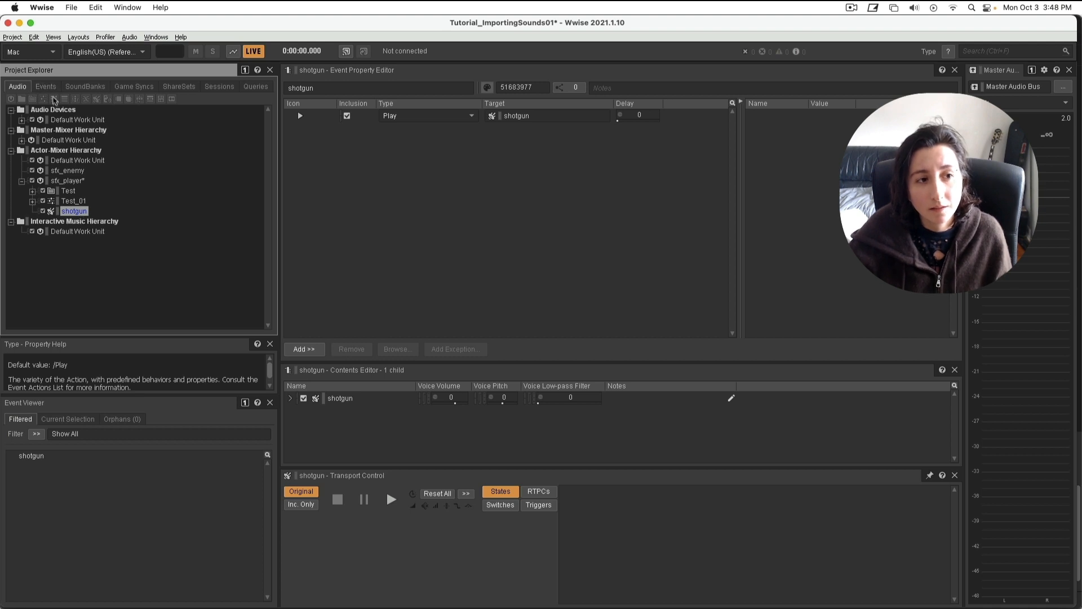
click(45, 87)
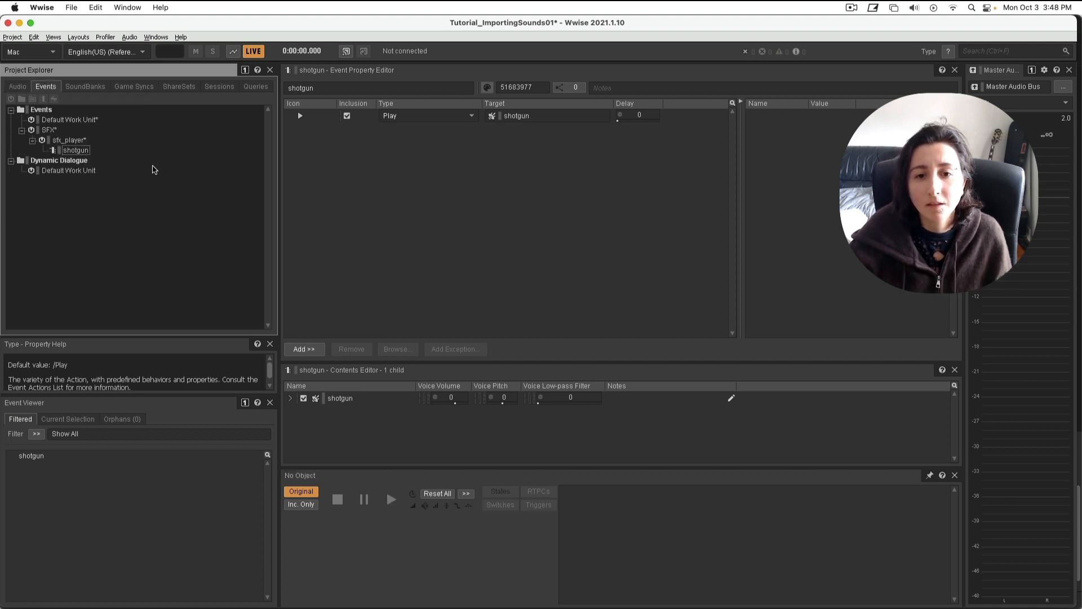